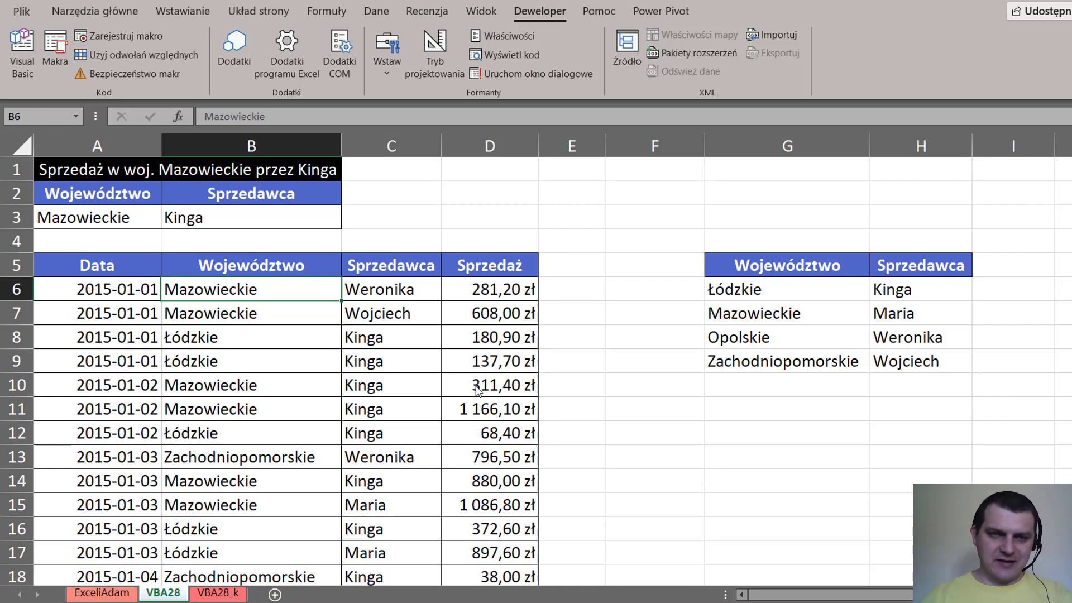
# Pick Łódzkie in the A3 region dropdown and Weronika in the B3 salesperson dropdown
pyautogui.click(313, 318)
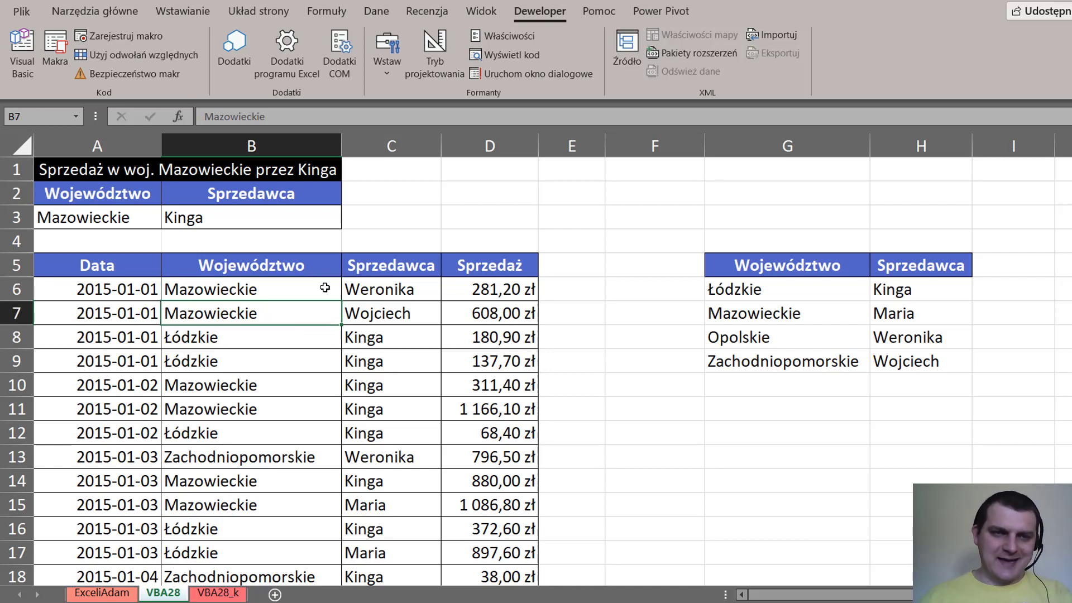
pyautogui.click(141, 213)
pyautogui.click(166, 225)
pyautogui.click(132, 235)
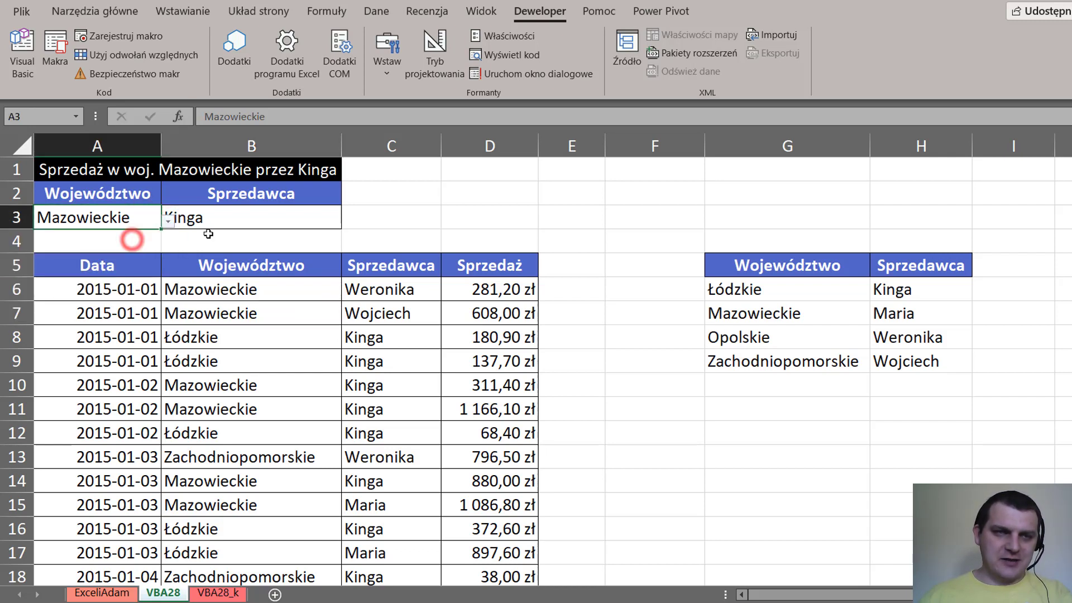
pyautogui.click(248, 217)
pyautogui.click(348, 221)
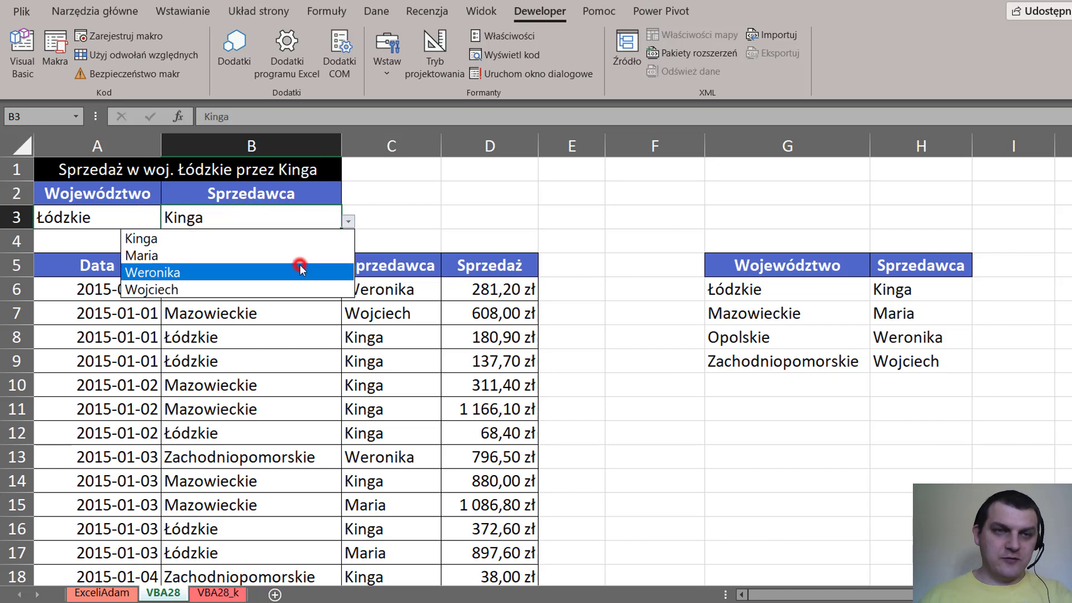
pyautogui.click(301, 268)
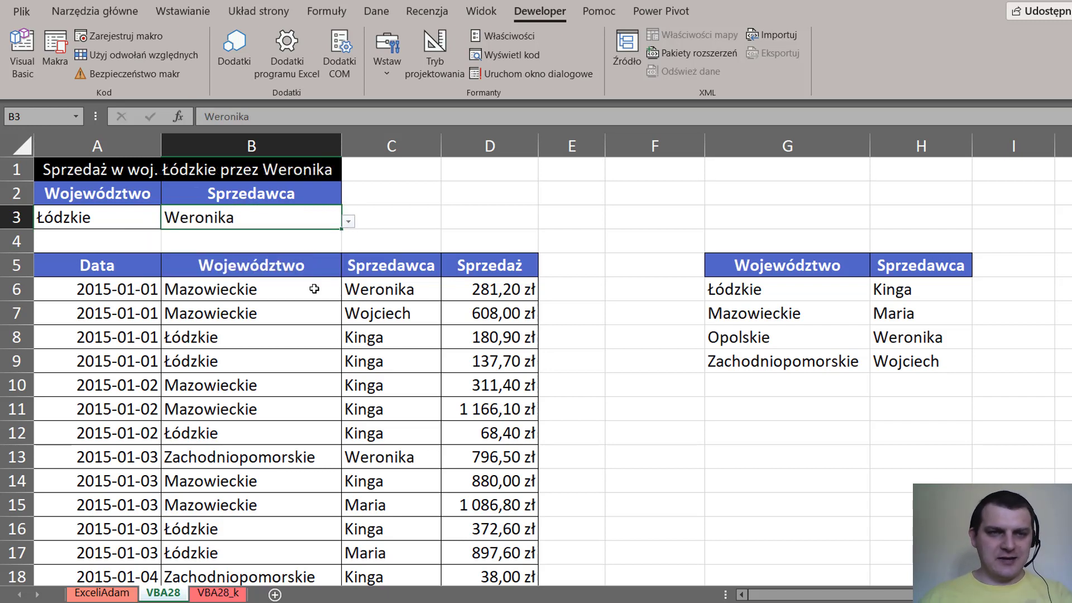
pyautogui.click(327, 341)
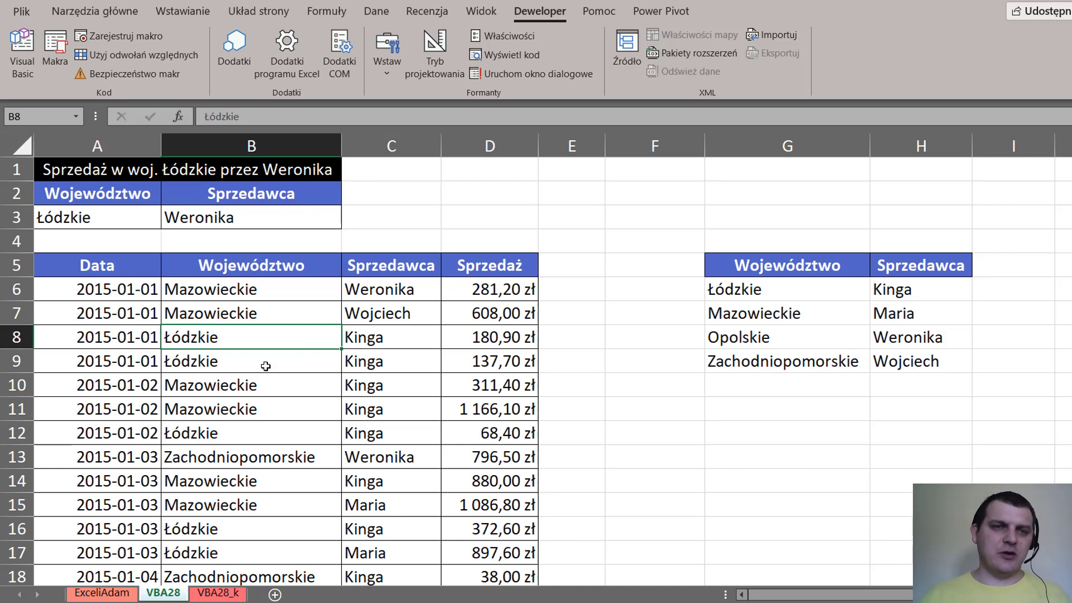
pyautogui.click(374, 11)
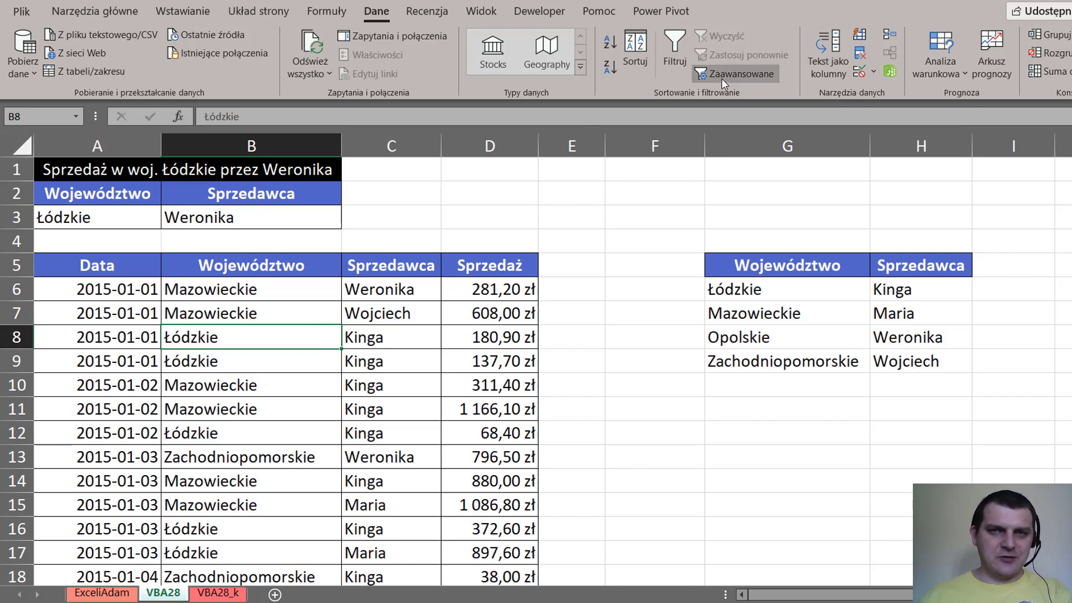
pyautogui.click(534, 11)
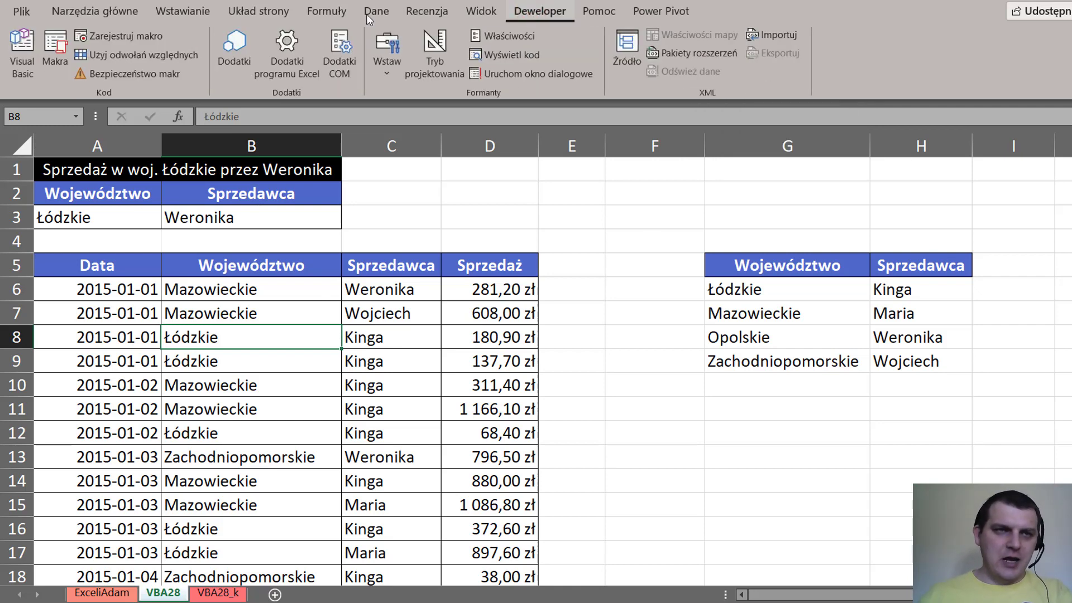
# Start recording a new macro named FZ stored in this workbook
pyautogui.click(136, 38)
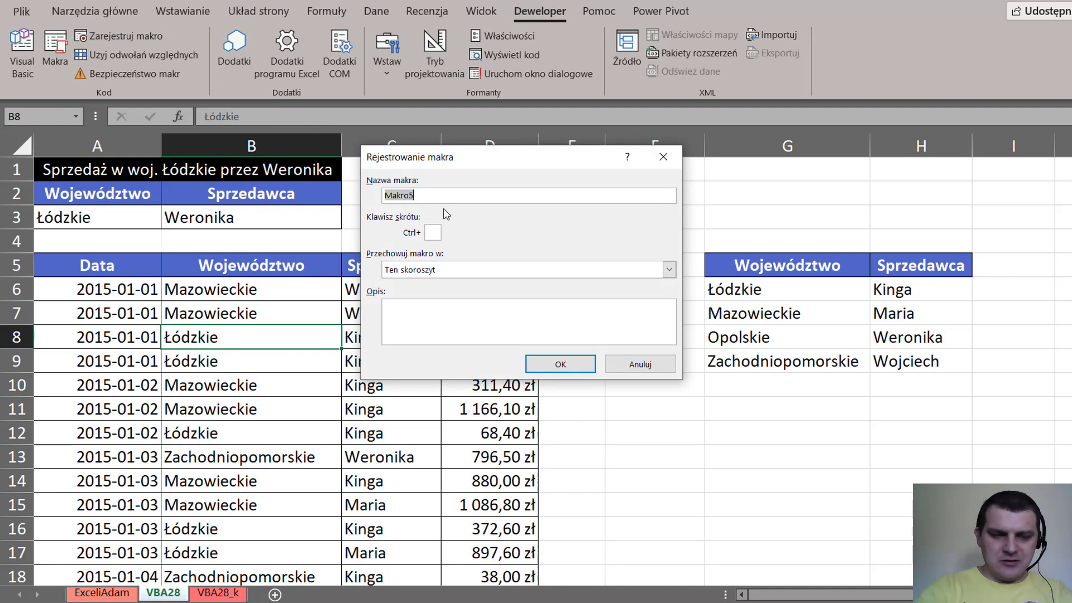
pyautogui.write('FZ')
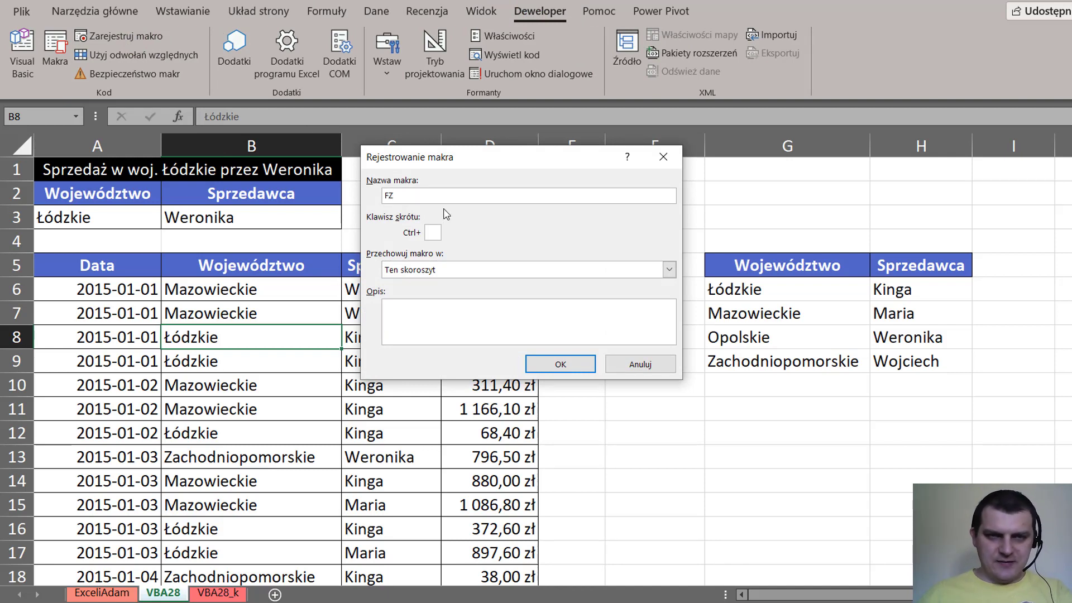
pyautogui.click(562, 364)
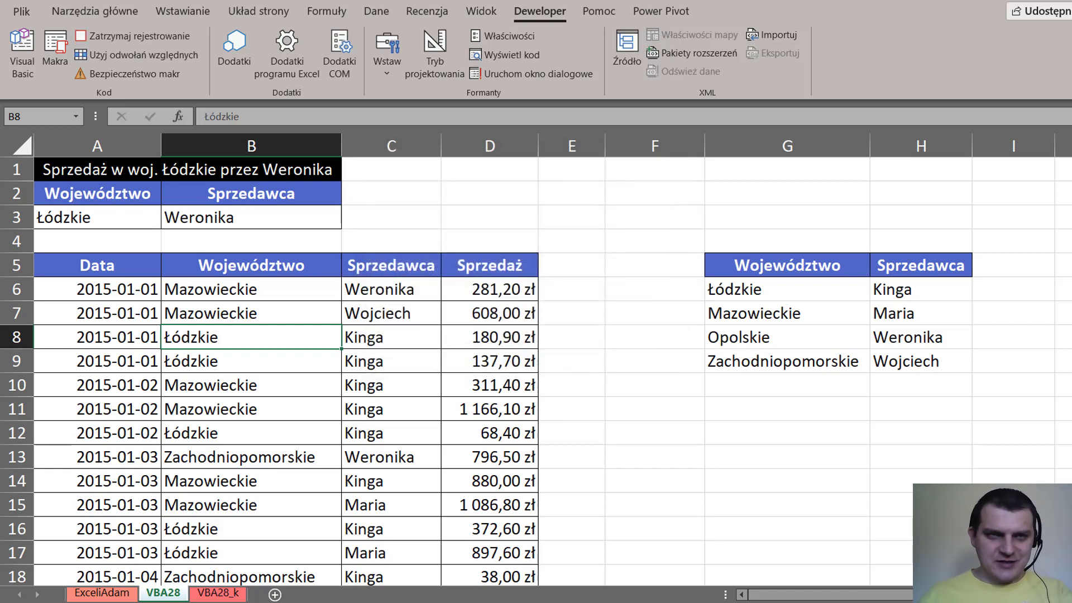
pyautogui.click(380, 12)
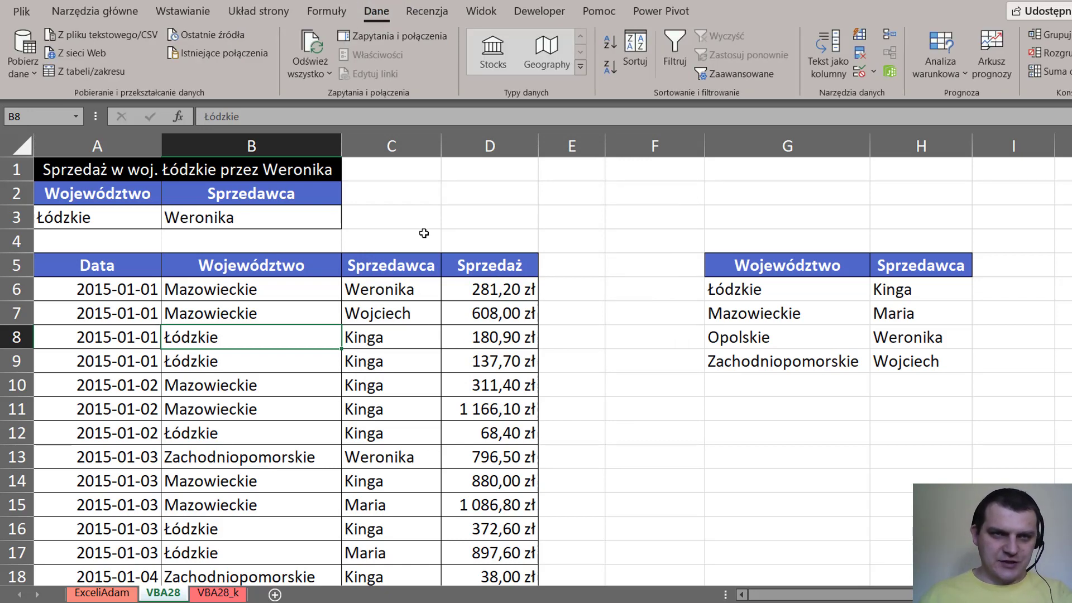
# Run Advanced Filter in place on list $A$5:$D$299 with criteria range A2:B3
pyautogui.click(745, 75)
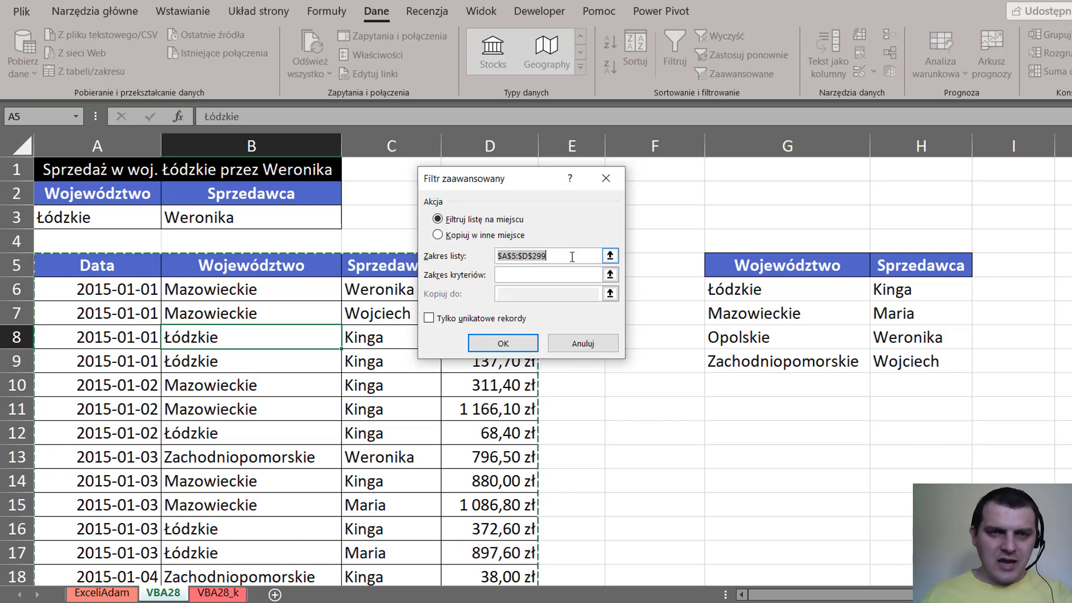
pyautogui.click(553, 274)
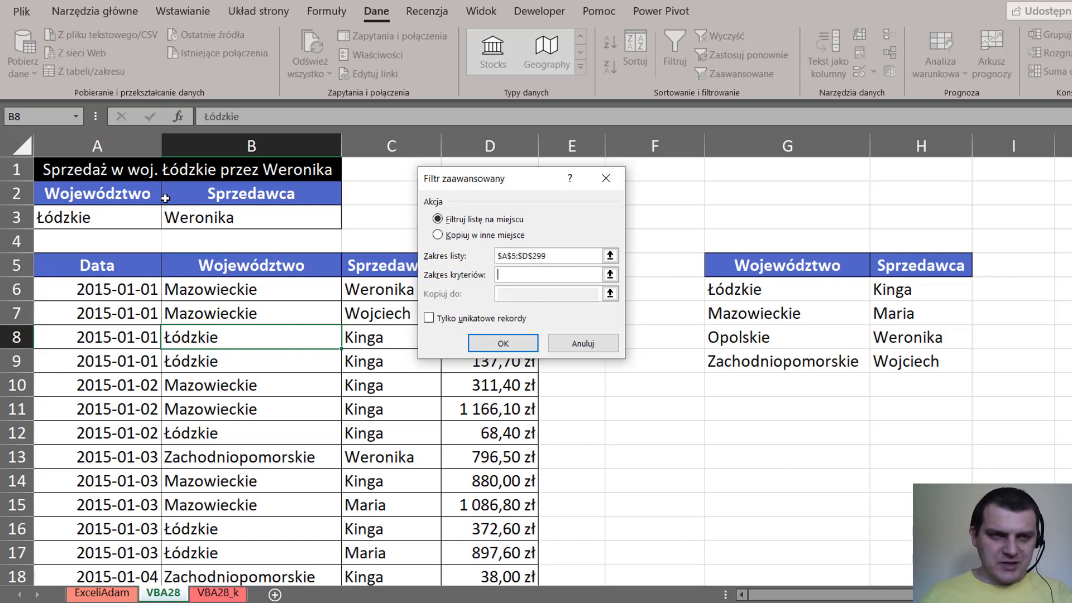
pyautogui.moveTo(116, 193); pyautogui.dragTo(251, 217)
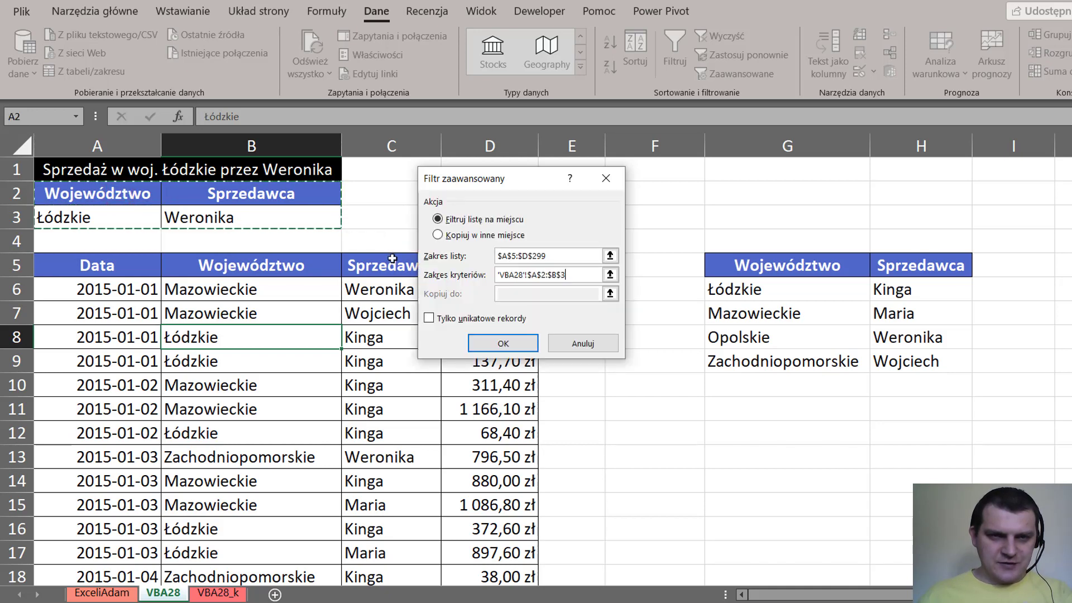
pyautogui.click(505, 342)
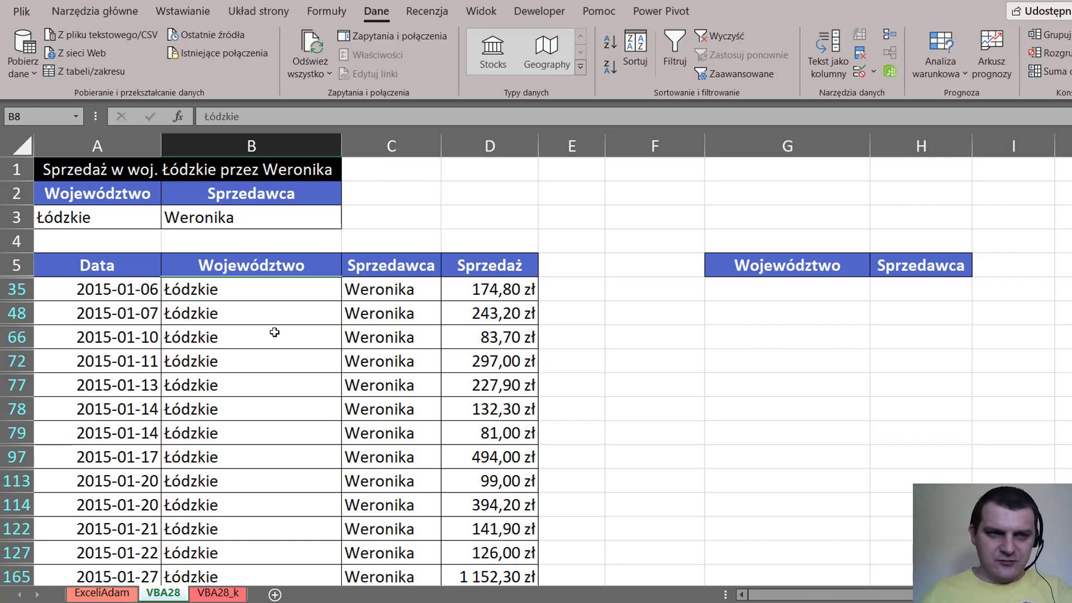
pyautogui.click(550, 12)
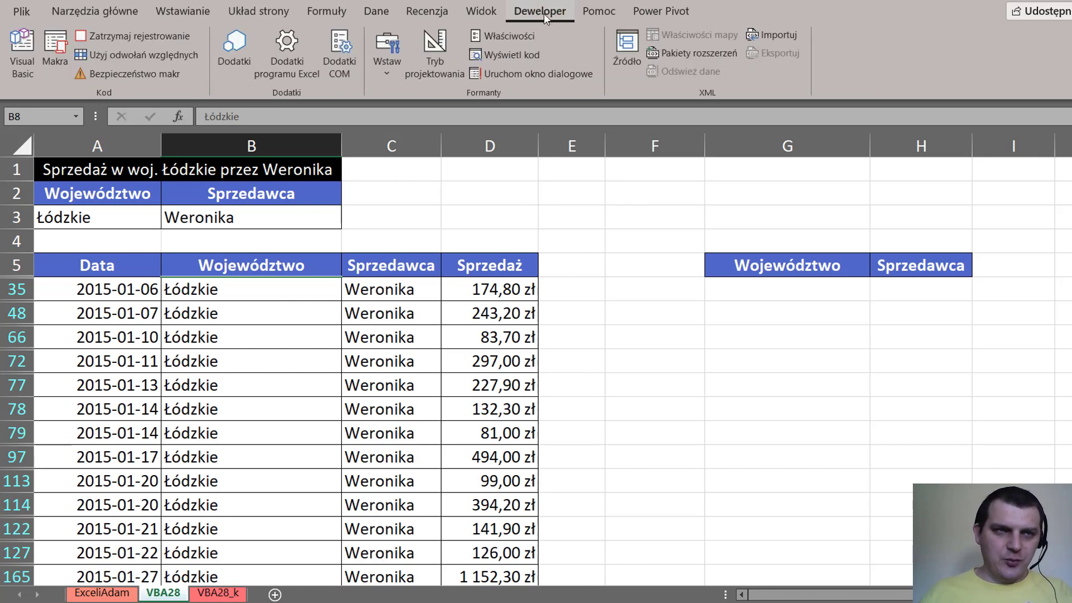
# Stop the FZ recording and open Module1's code in the Visual Basic editor
pyautogui.click(164, 38)
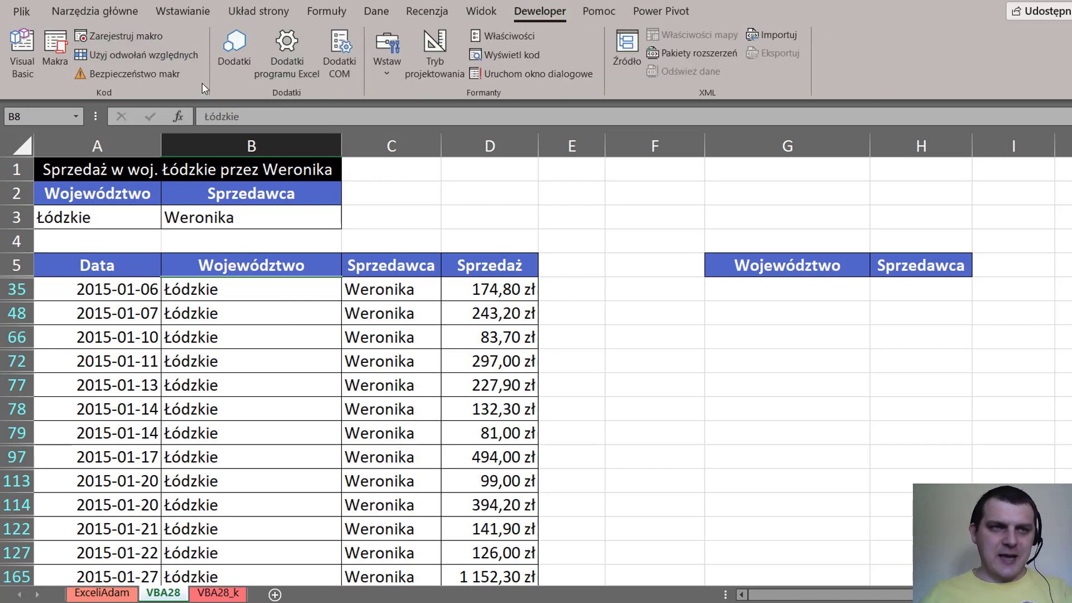
pyautogui.click(22, 51)
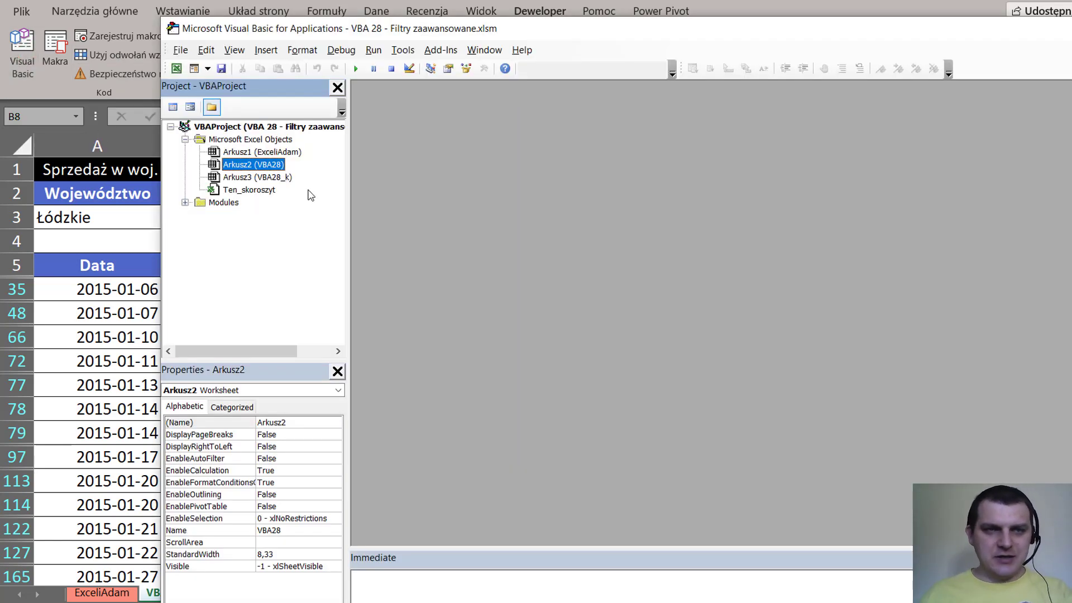
pyautogui.doubleClick(223, 202)
pyautogui.doubleClick(230, 216)
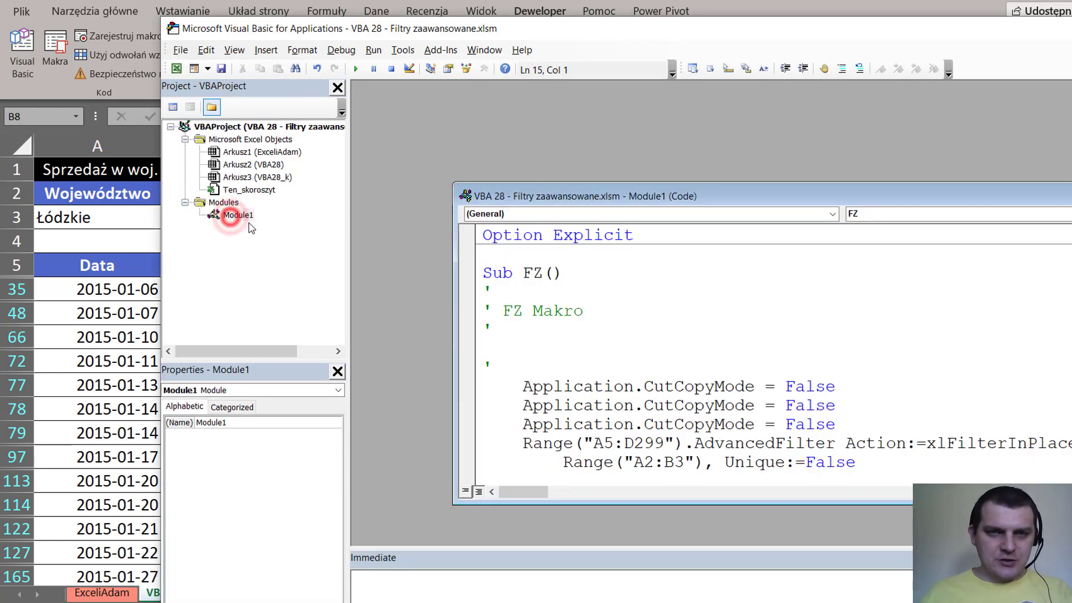
# Select the three Application.CutCopyMode lines in the recorded FZ macro
pyautogui.moveTo(743, 196); pyautogui.dragTo(656, 119)
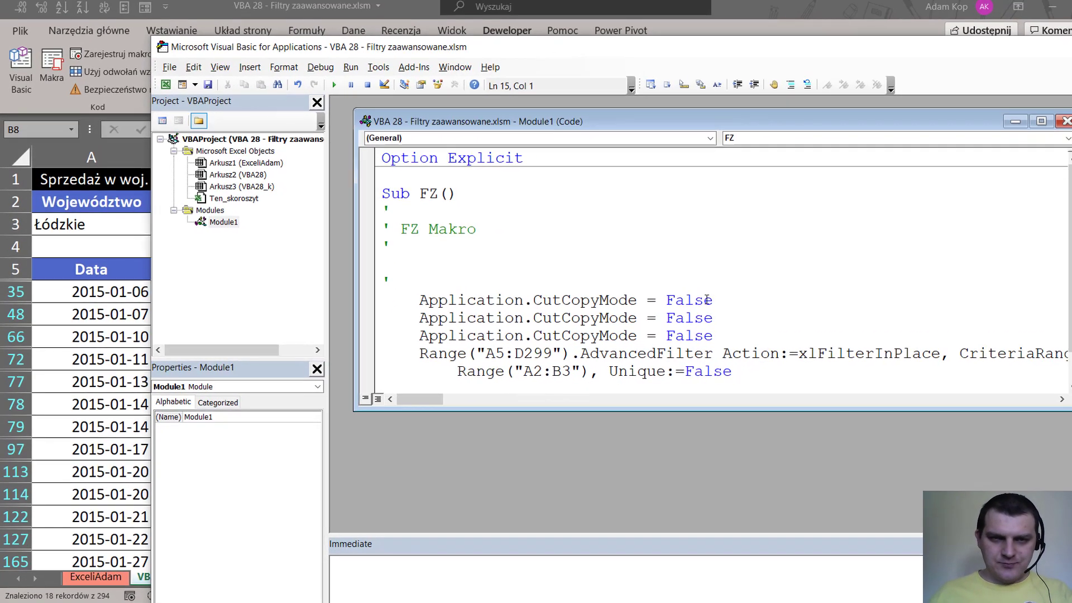
pyautogui.scroll(-1, 707, 300)
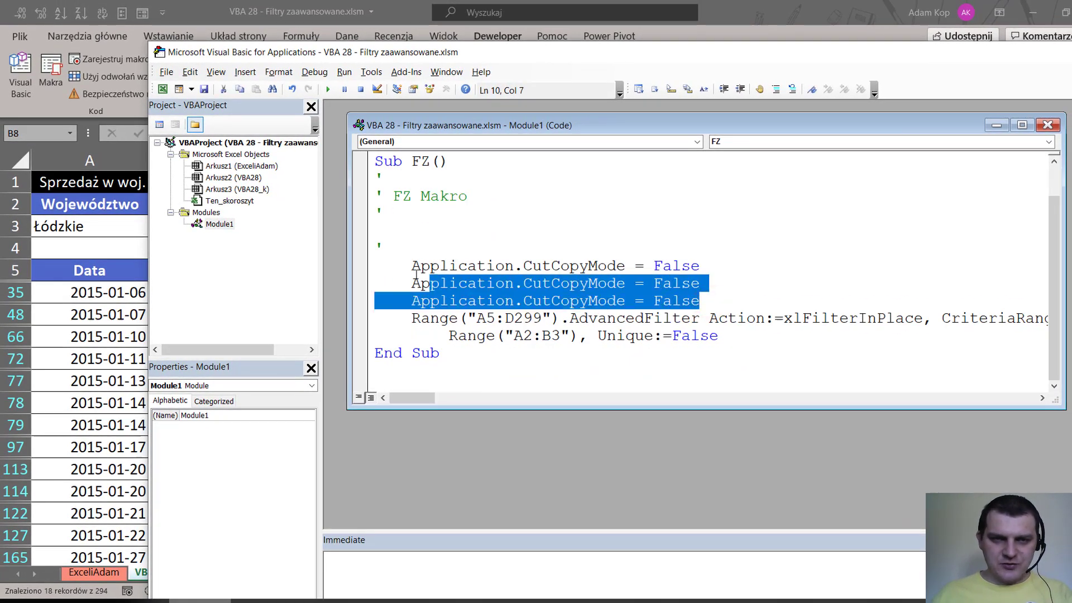
pyautogui.moveTo(710, 303); pyautogui.dragTo(370, 267)
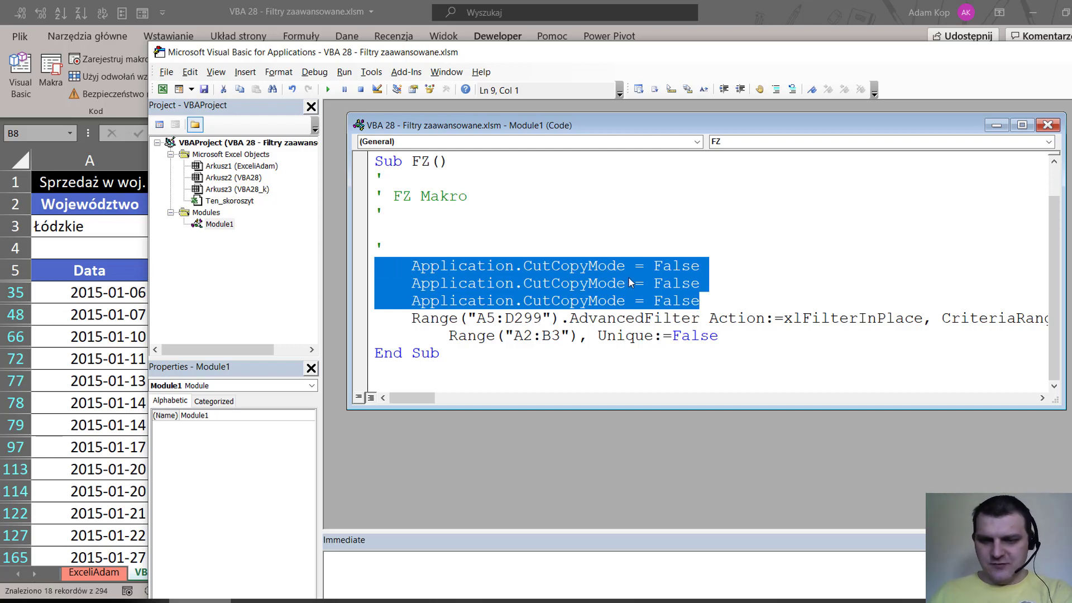
# Delete the CutCopyMode lines and the recorded FZ Makro comment lines
pyautogui.press('Delete')
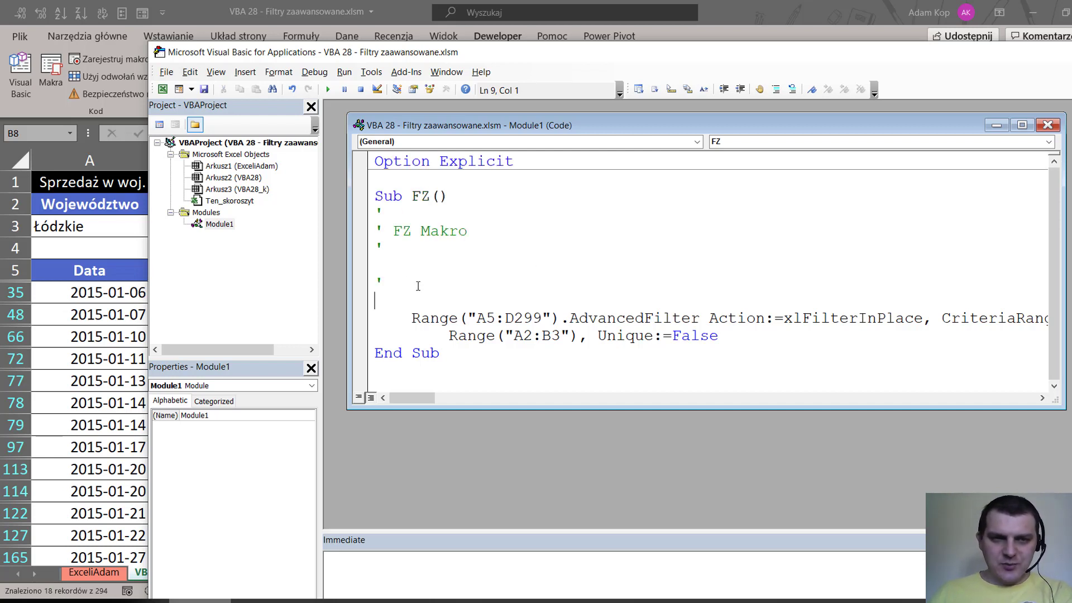
pyautogui.press('BackSpace')
pyautogui.moveTo(402, 282); pyautogui.dragTo(368, 217)
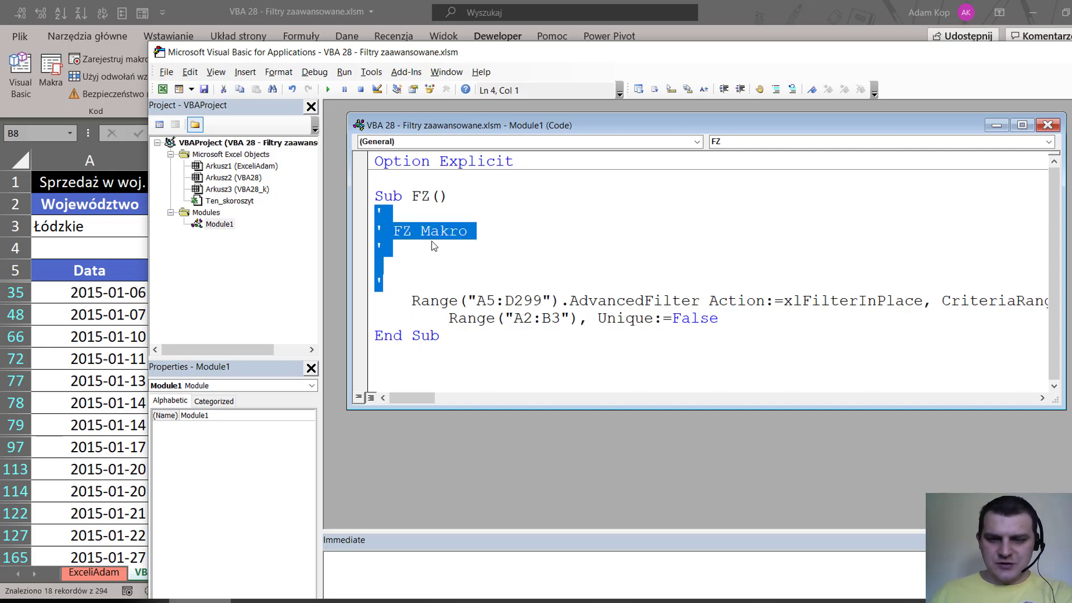
pyautogui.press('Delete')
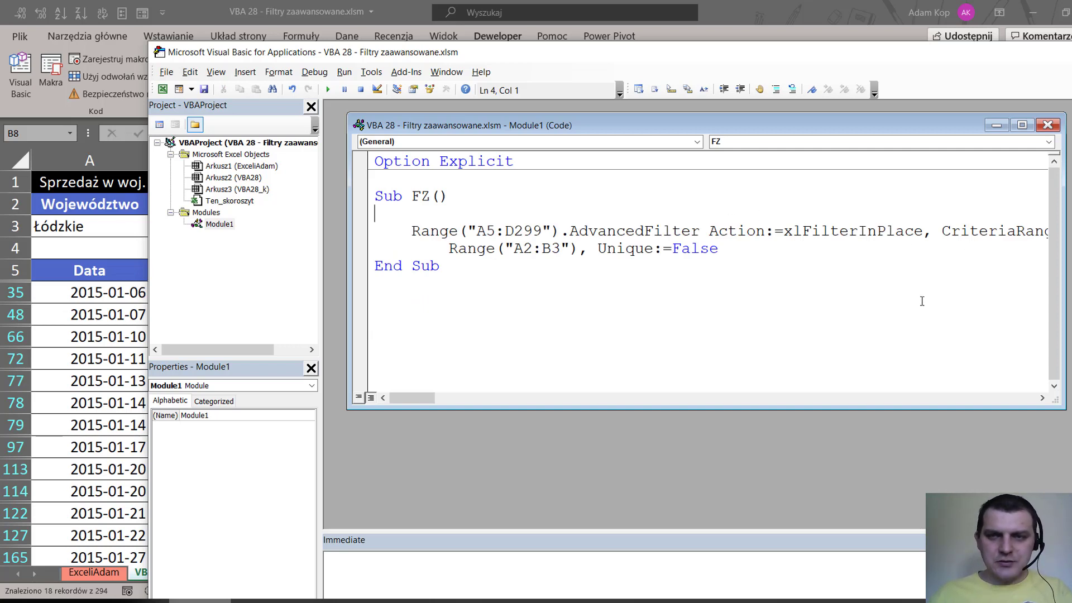
# Break the AdvancedFilter line before CriteriaRange with a line-continuation underscore
pyautogui.click(942, 231)
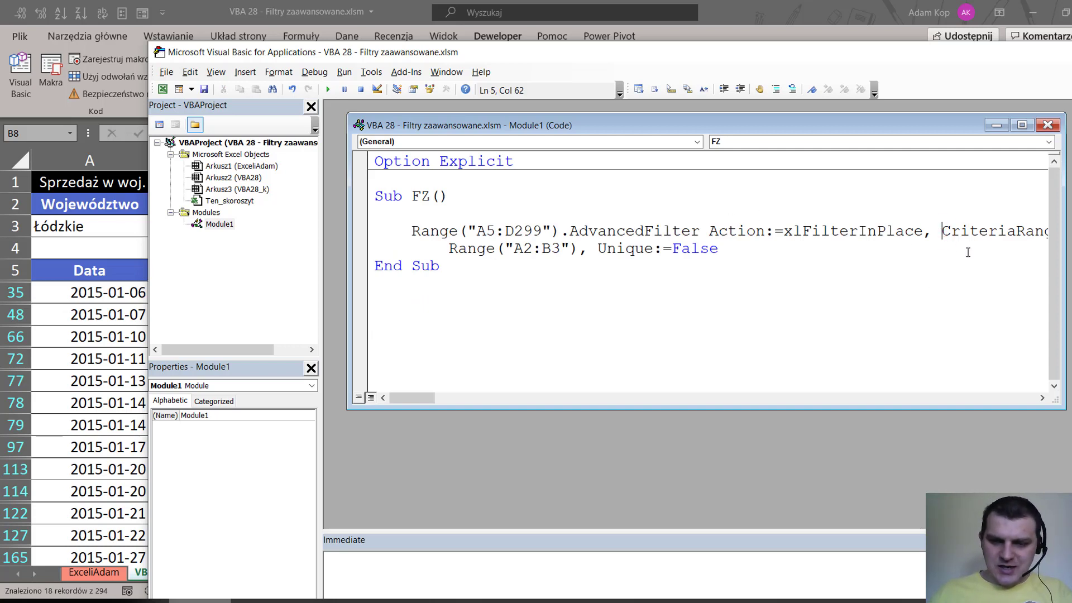
pyautogui.press('Return')
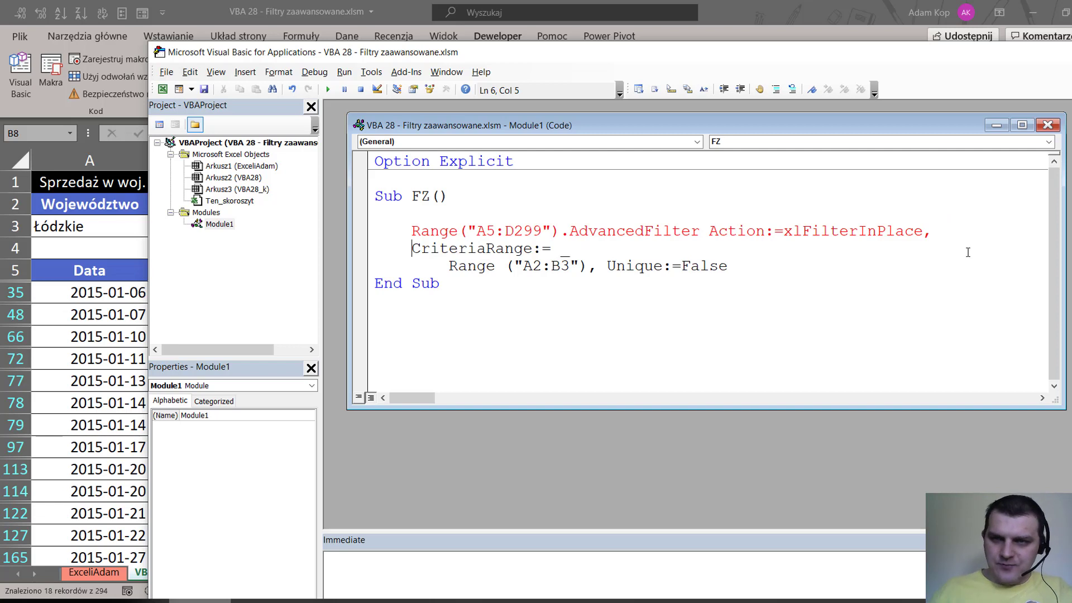
pyautogui.click(943, 230)
pyautogui.write('_')
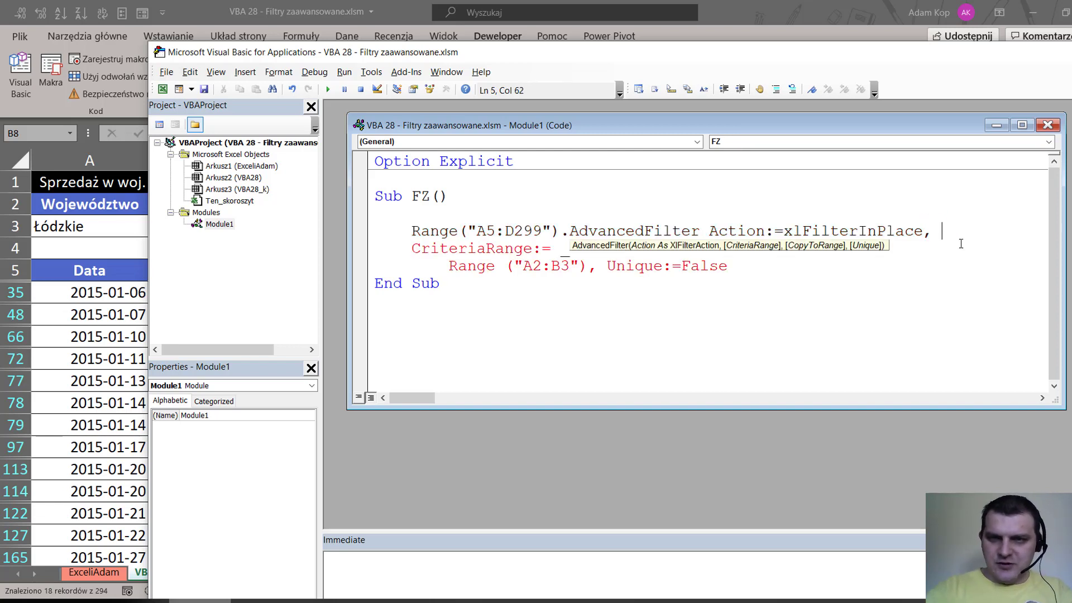
pyautogui.click(569, 249)
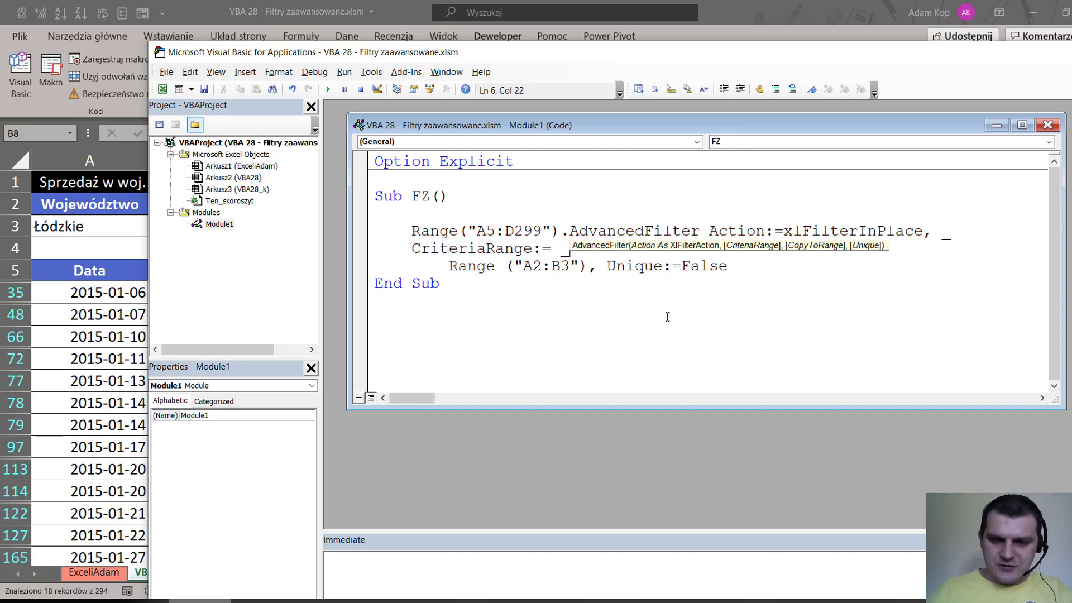
pyautogui.press('BackSpace')
pyautogui.press('Delete')
# Remove the extra spaces before Range and indent the CriteriaRange continuation line
pyautogui.hotkey('ctrl', 'shift', 'Right')
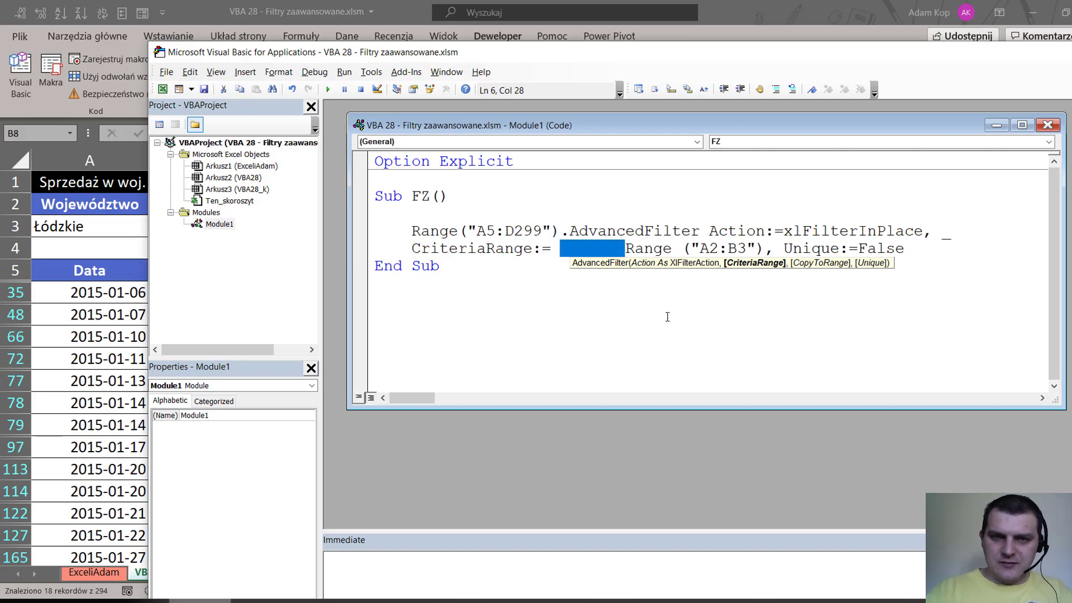
pyautogui.press('Delete')
pyautogui.press('BackSpace')
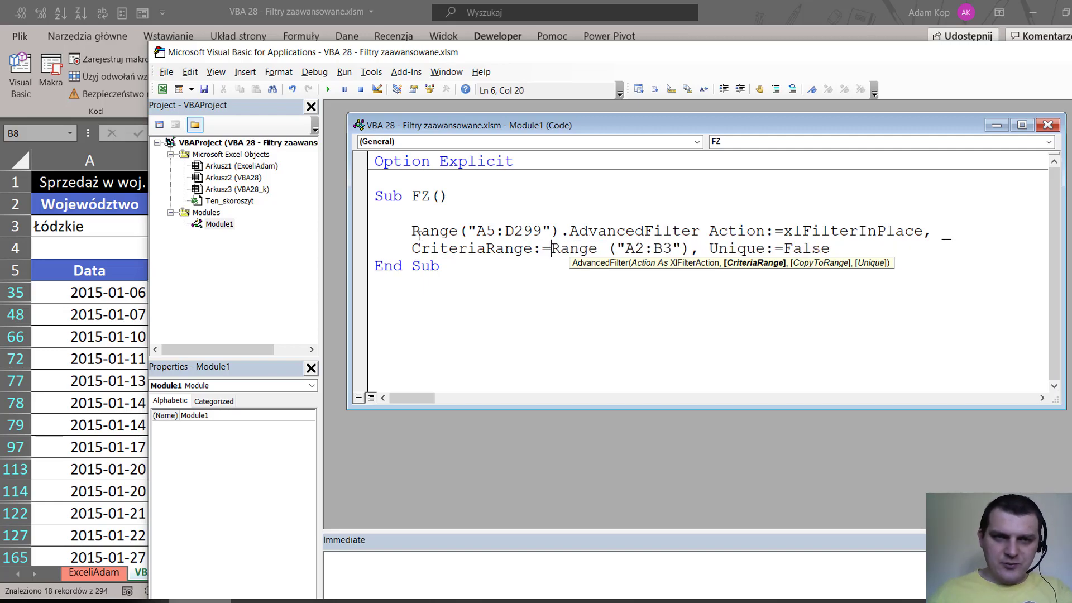
pyautogui.click(412, 249)
pyautogui.press('Tab')
pyautogui.click(441, 234)
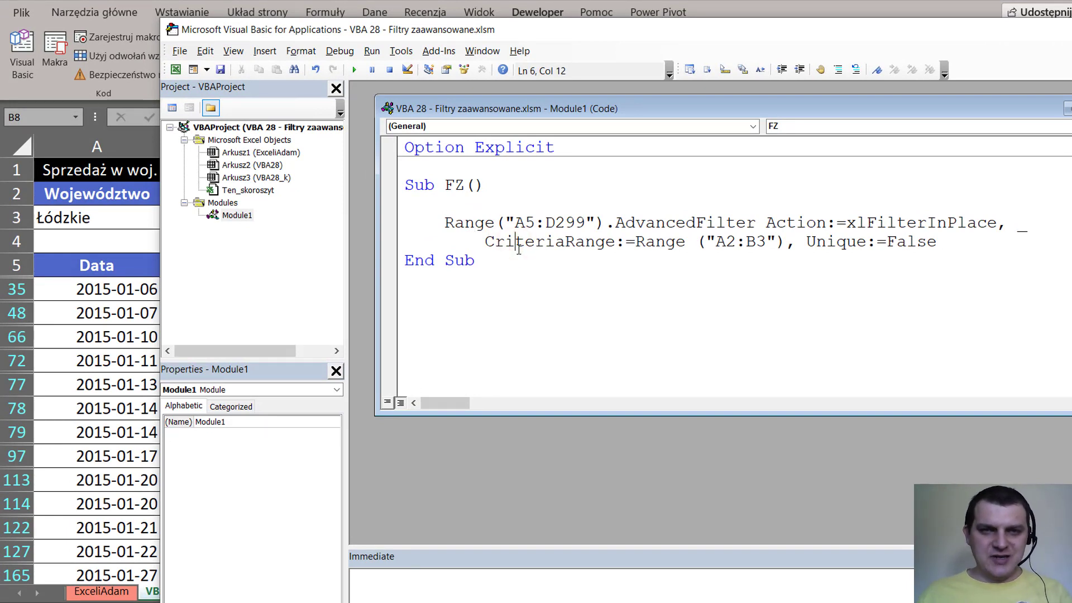
pyautogui.click(1010, 226)
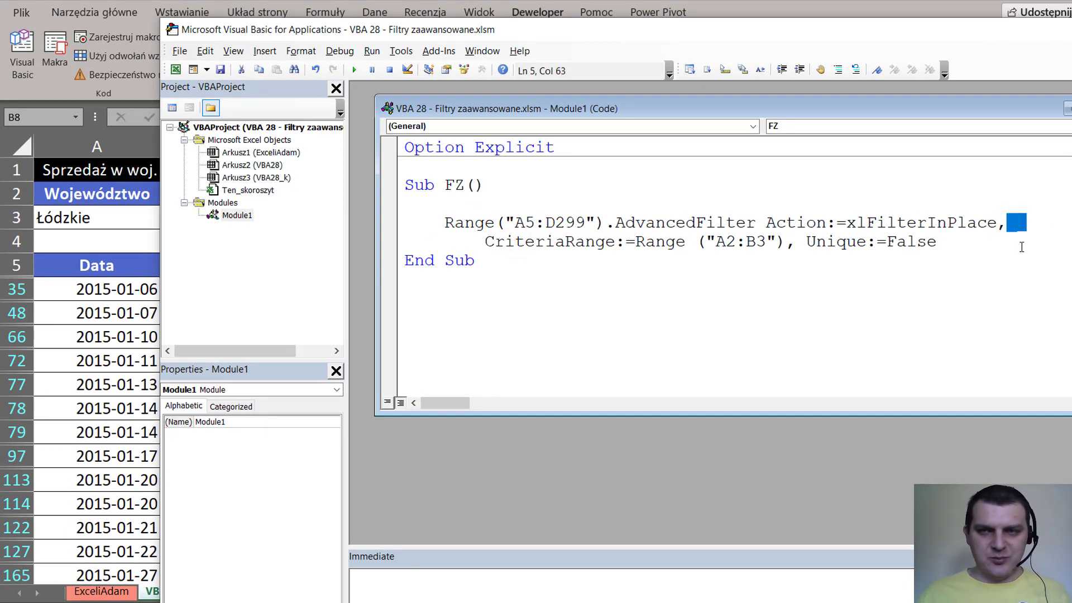
pyautogui.click(833, 242)
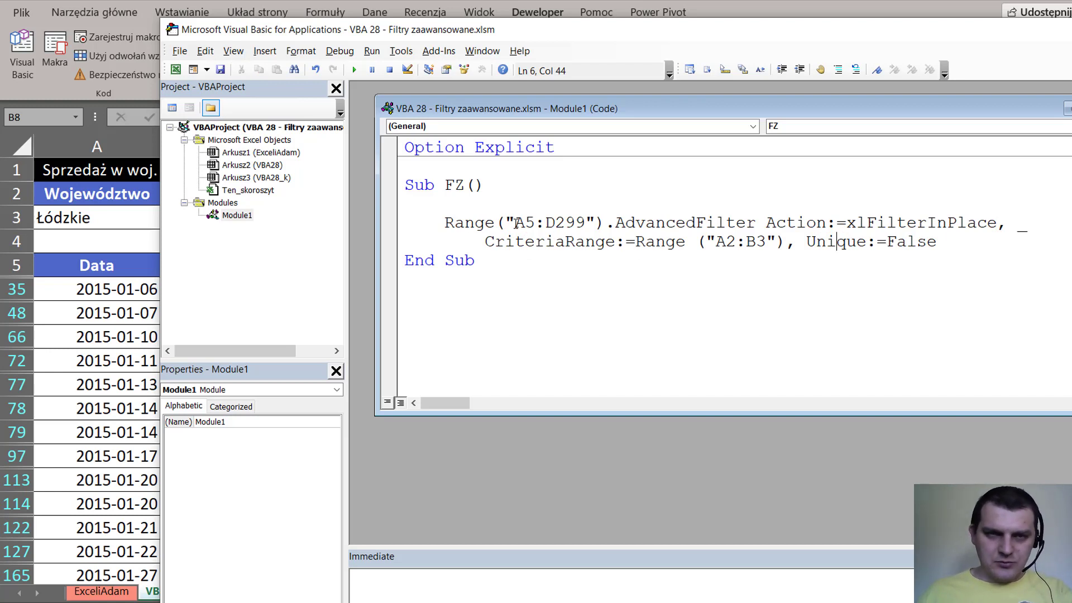
pyautogui.moveTo(449, 226); pyautogui.dragTo(758, 222)
pyautogui.click(767, 223)
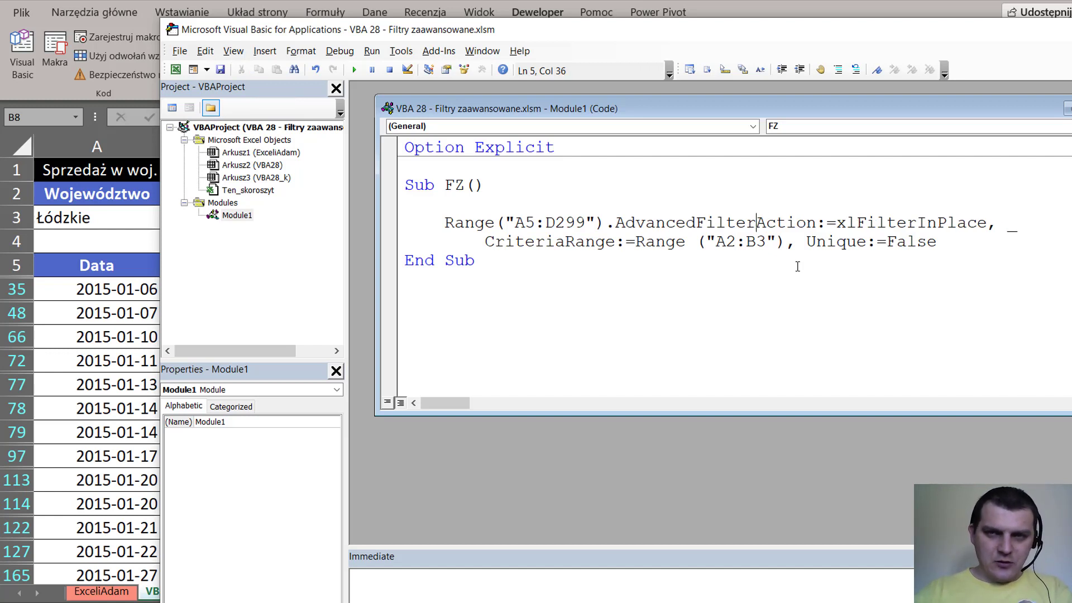
pyautogui.hotkey('ctrl', 'i')
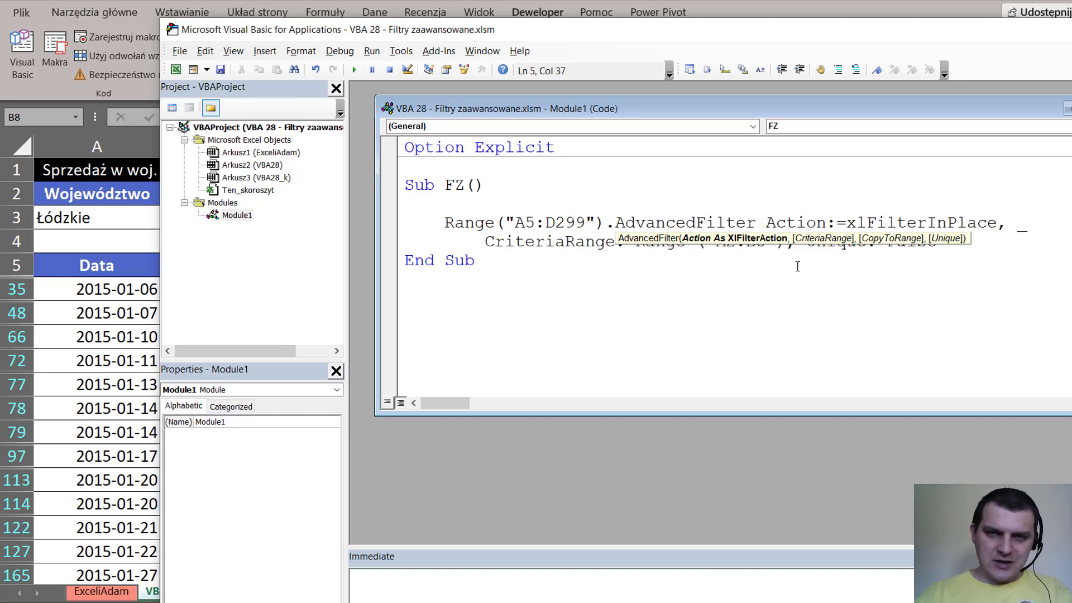
pyautogui.press('BackSpace')
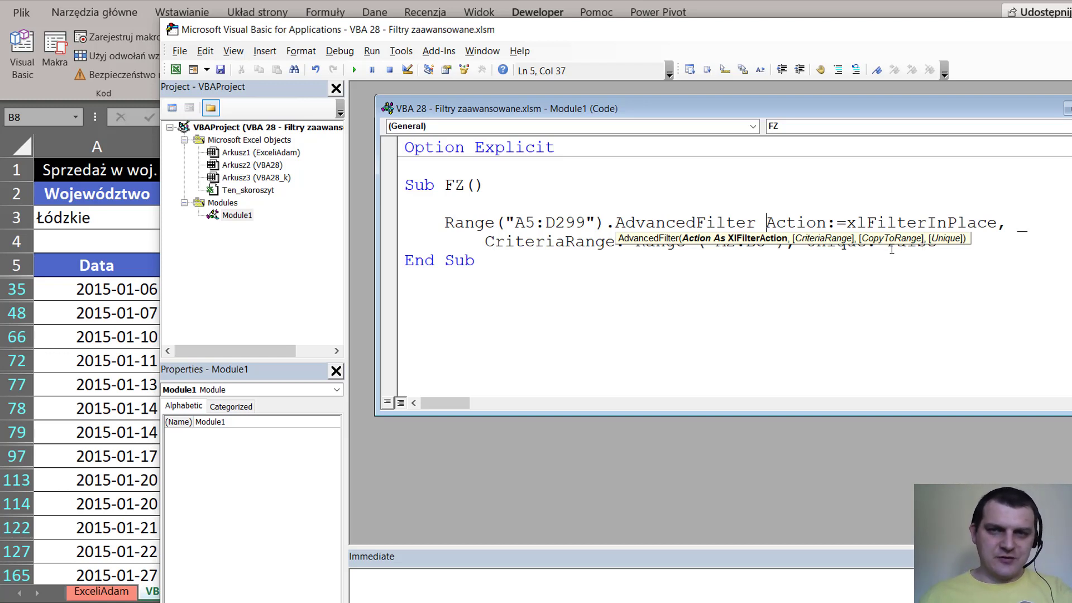
pyautogui.click(843, 222)
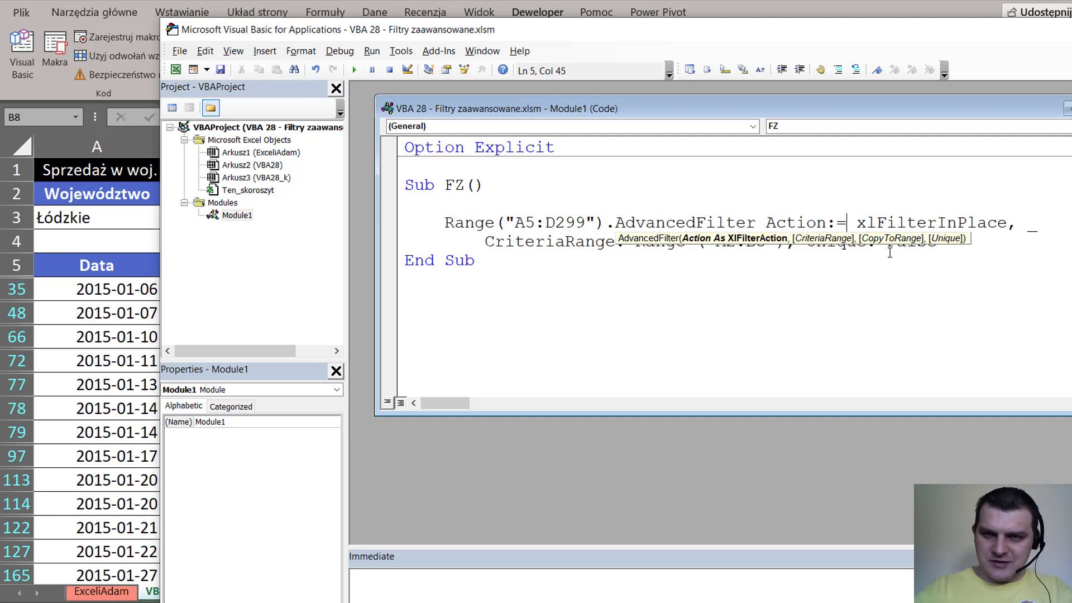
pyautogui.press('BackSpace')
pyautogui.press('BackSpace')
pyautogui.write(':')
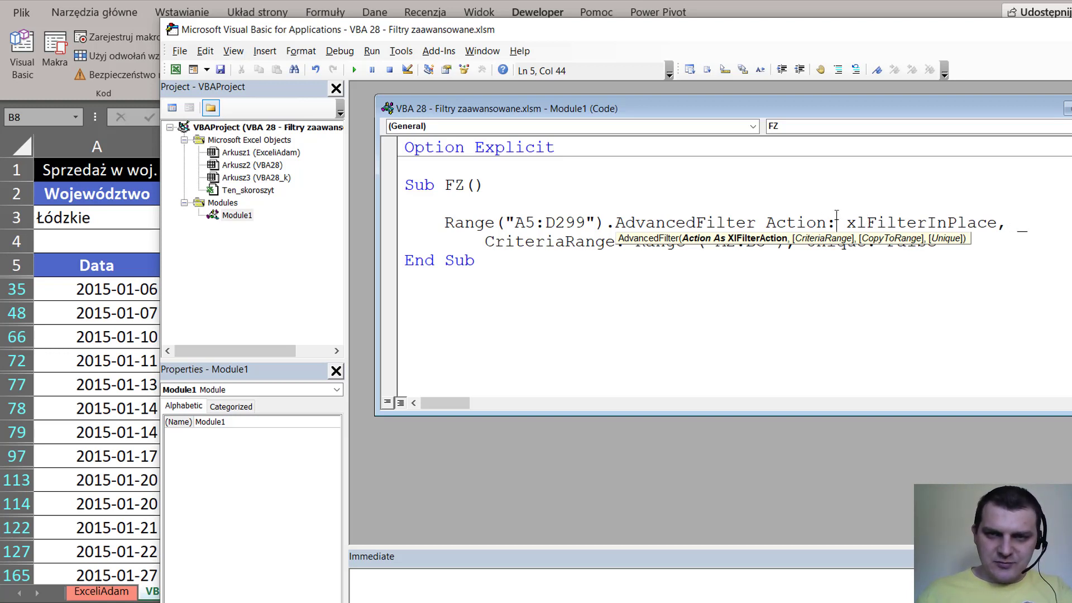
pyautogui.write('=')
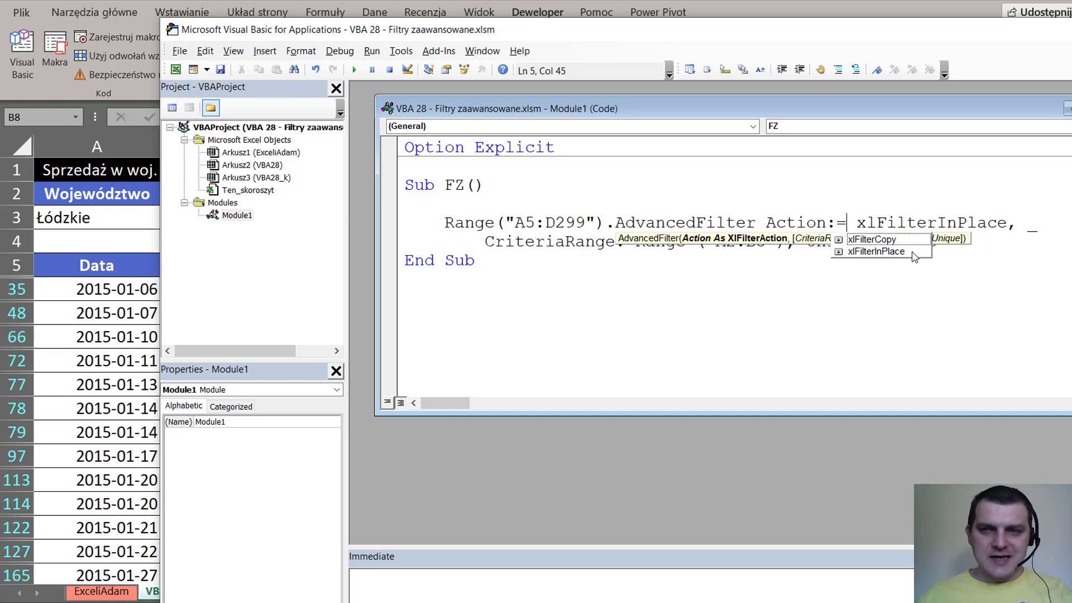
pyautogui.click(856, 222)
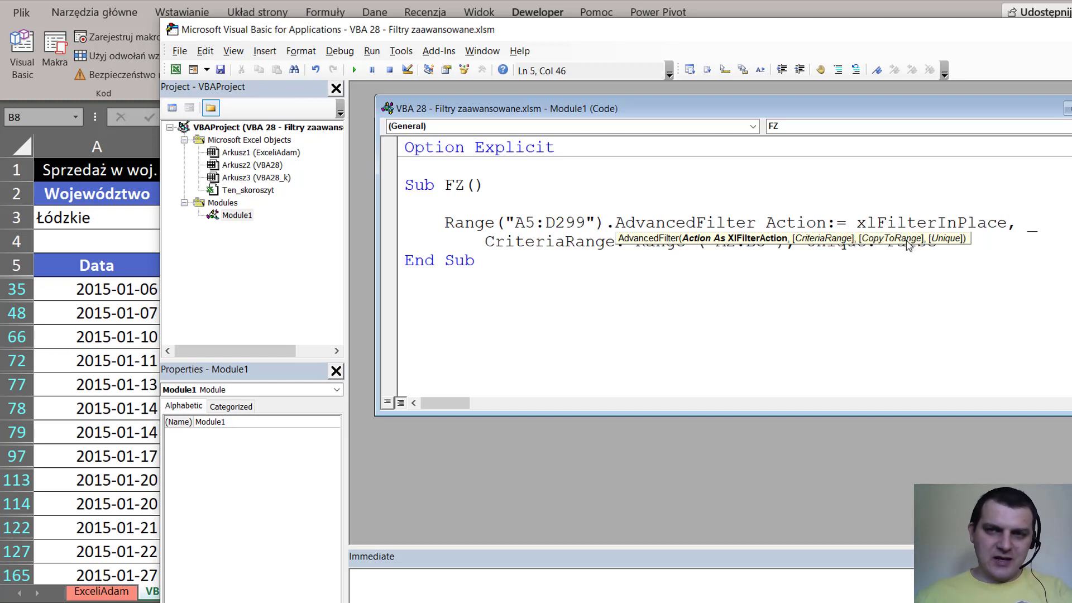
pyautogui.press('Escape')
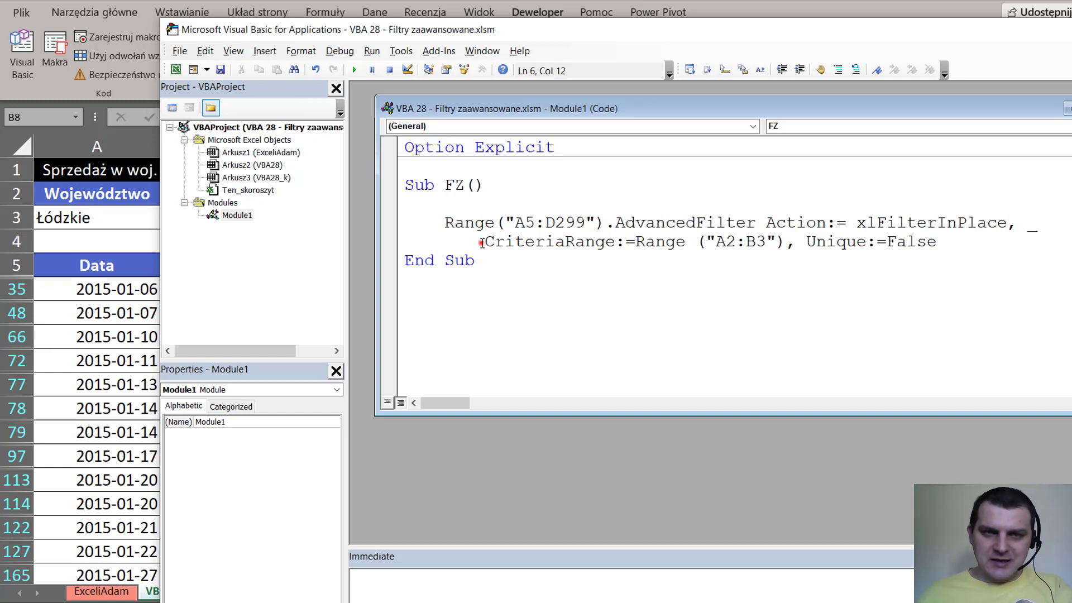
pyautogui.moveTo(483, 242); pyautogui.dragTo(619, 242)
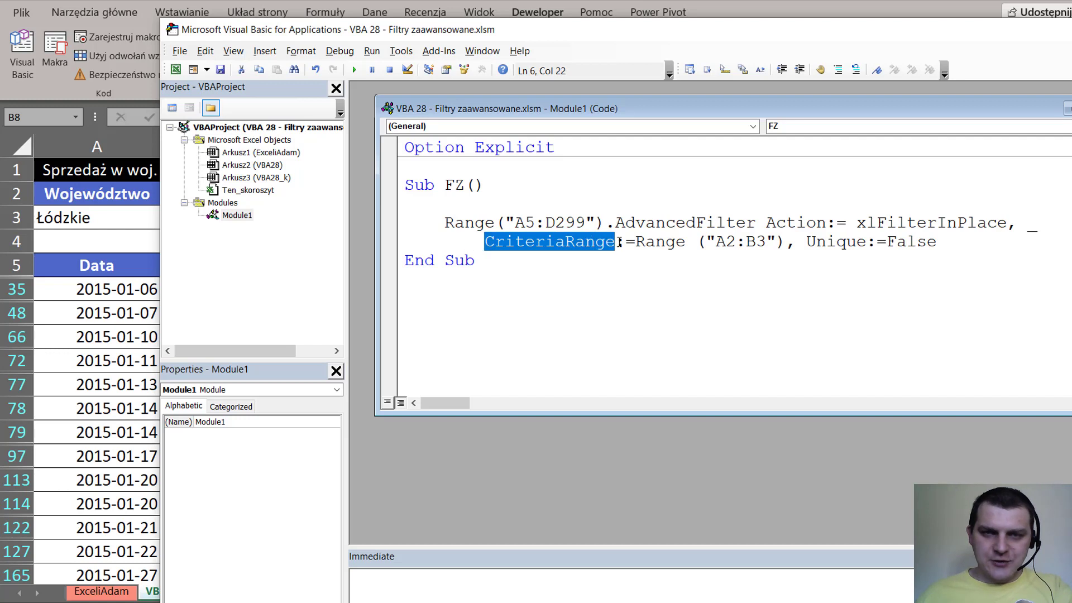
pyautogui.click(837, 241)
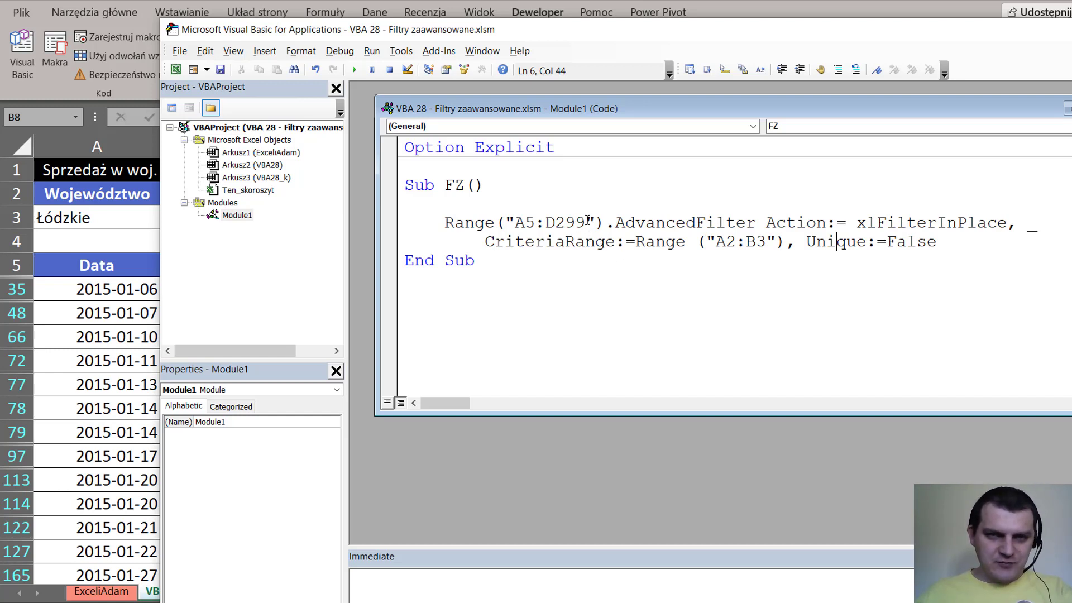
pyautogui.moveTo(435, 222); pyautogui.dragTo(606, 222)
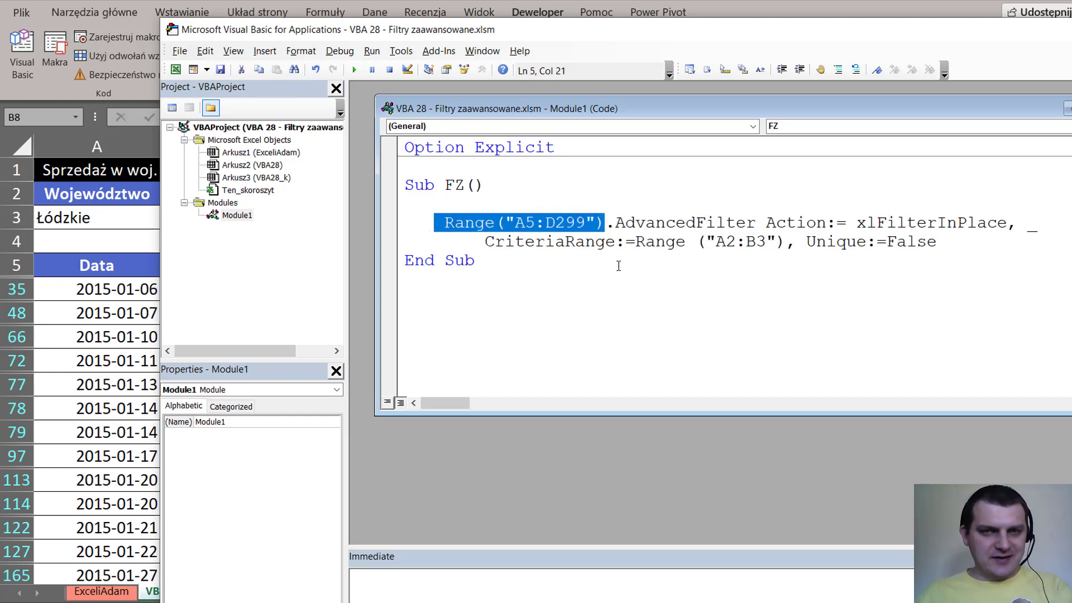
# Change Range("A5:D299") to Range("A5").CurrentRegion and go back to cell A5 on VBA28
pyautogui.click(586, 224)
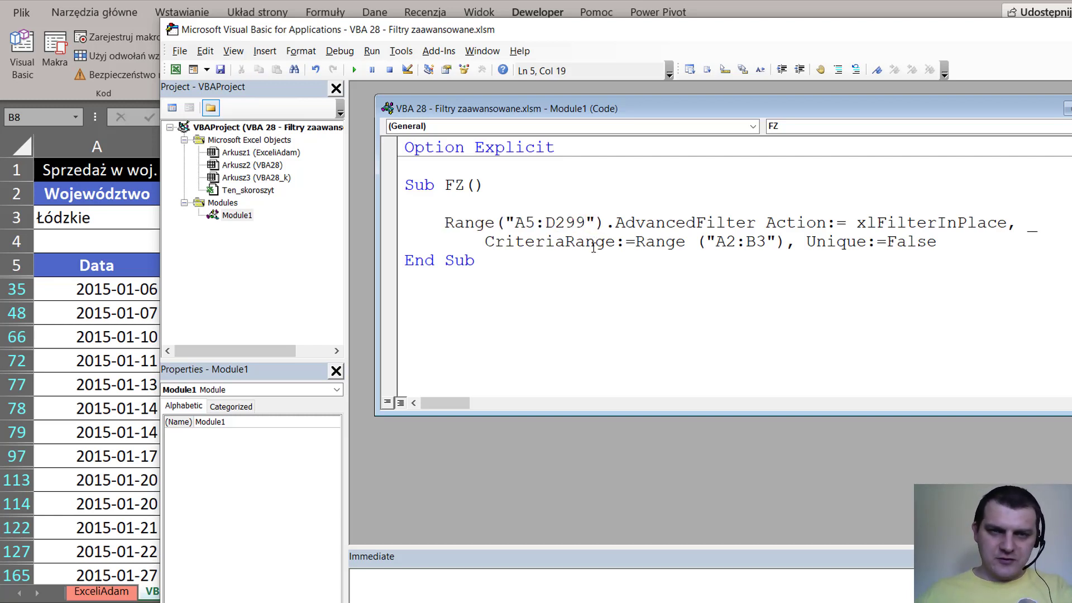
pyautogui.press('BackSpace')
pyautogui.press('BackSpace')
pyautogui.press('BackSpace')
pyautogui.press('BackSpace')
pyautogui.press('BackSpace')
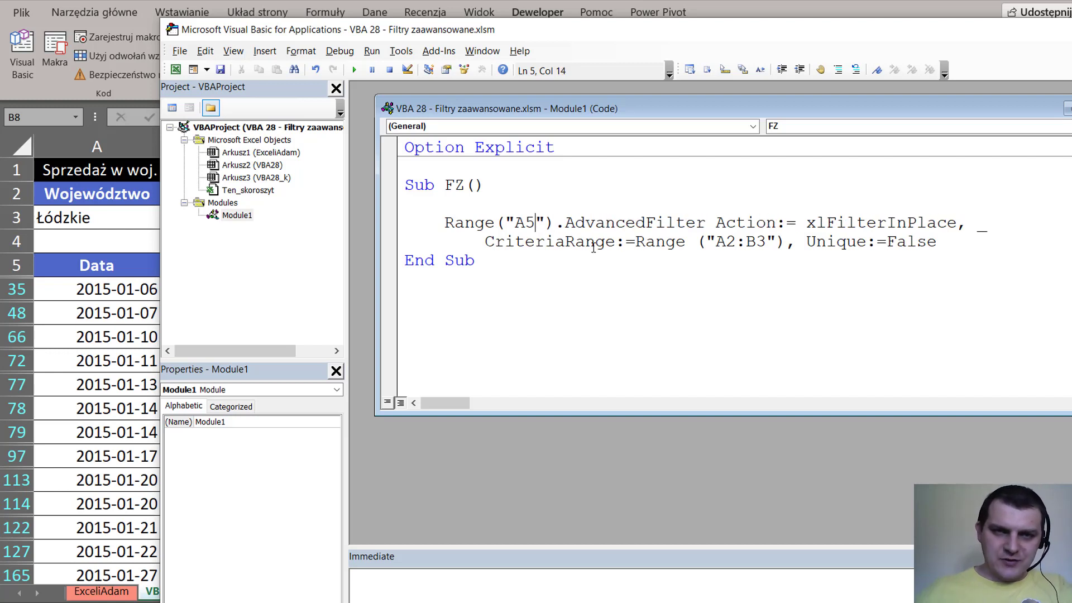
pyautogui.moveTo(515, 223); pyautogui.dragTo(535, 224)
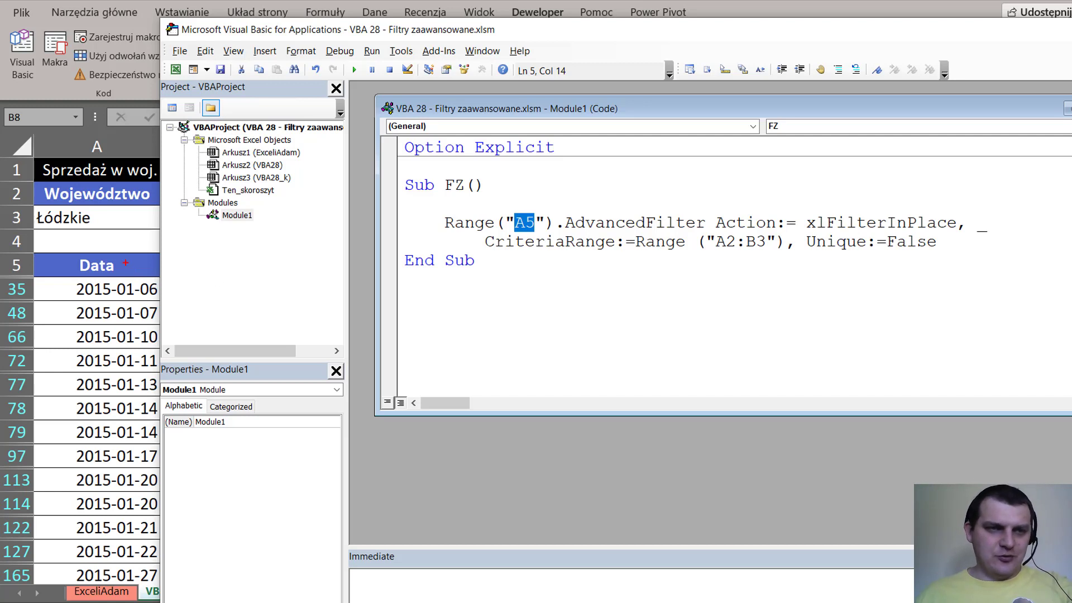
pyautogui.moveTo(125, 262); pyautogui.dragTo(223, 262)
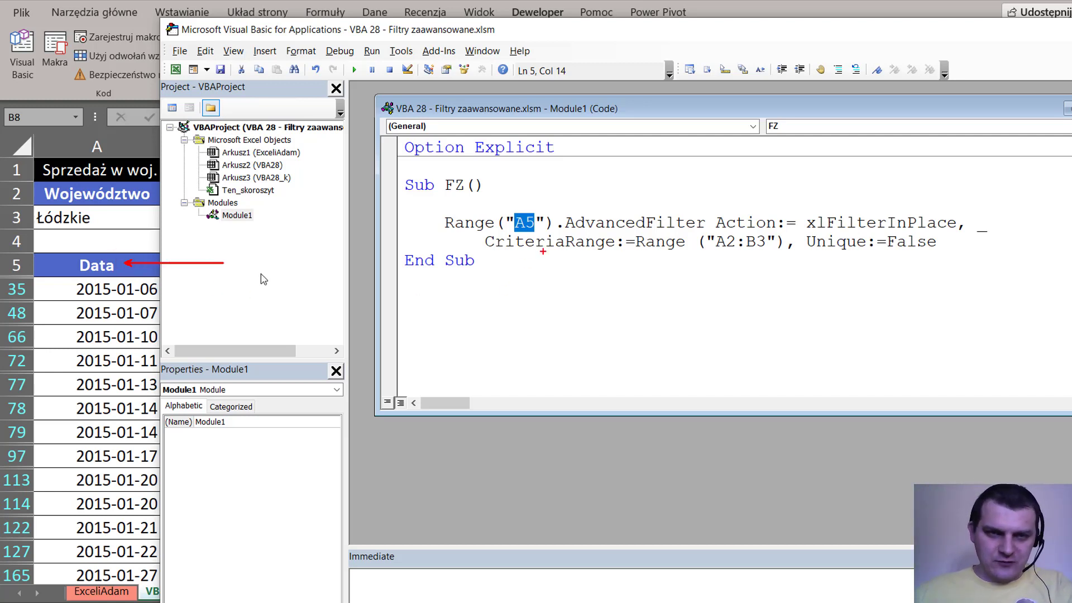
pyautogui.click(552, 222)
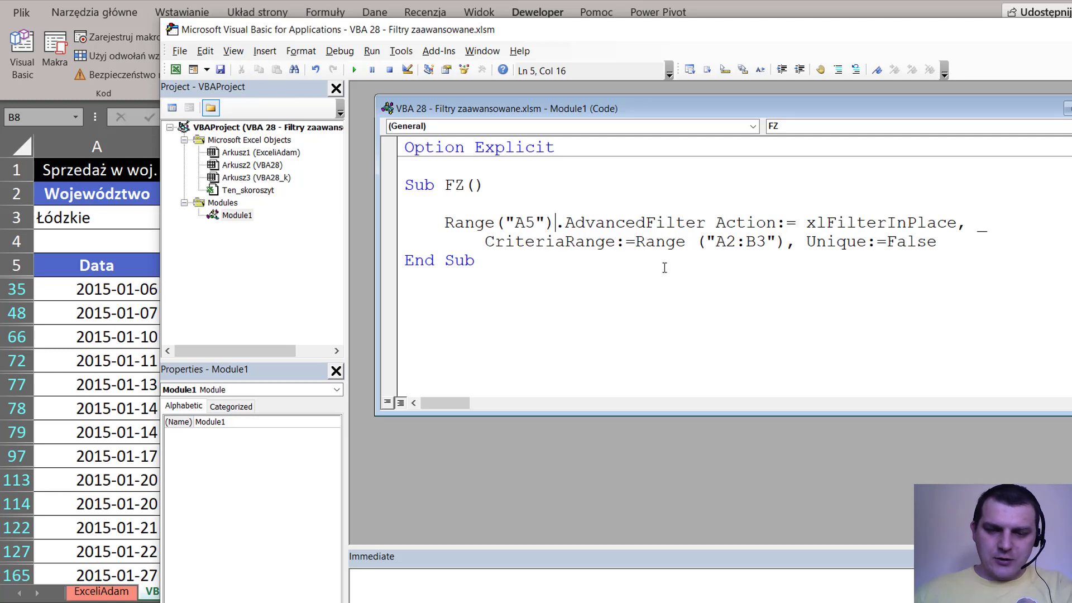
pyautogui.write('.cu')
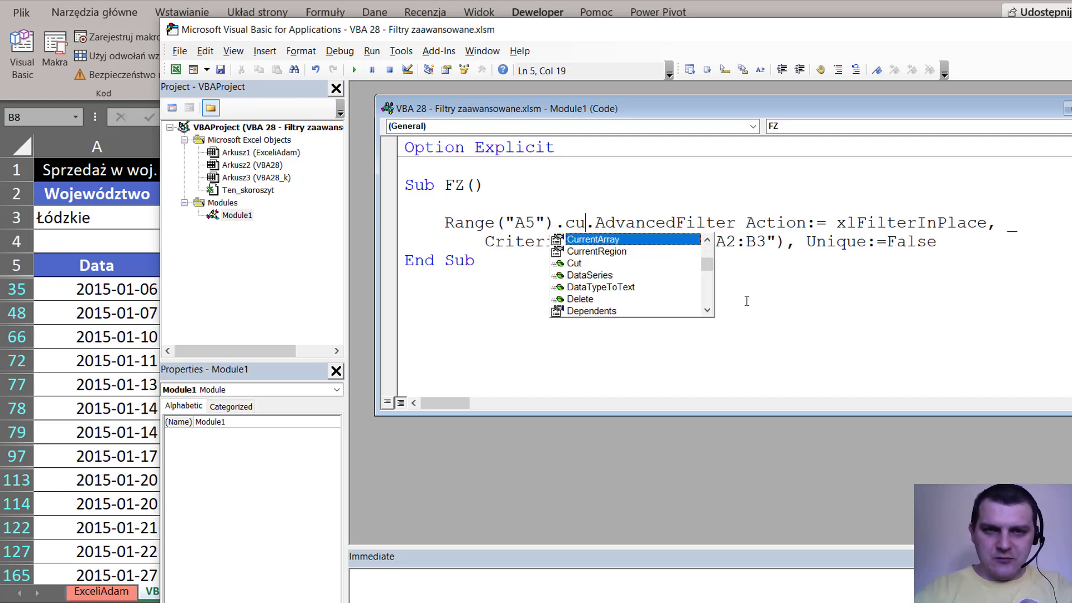
pyautogui.press('Down')
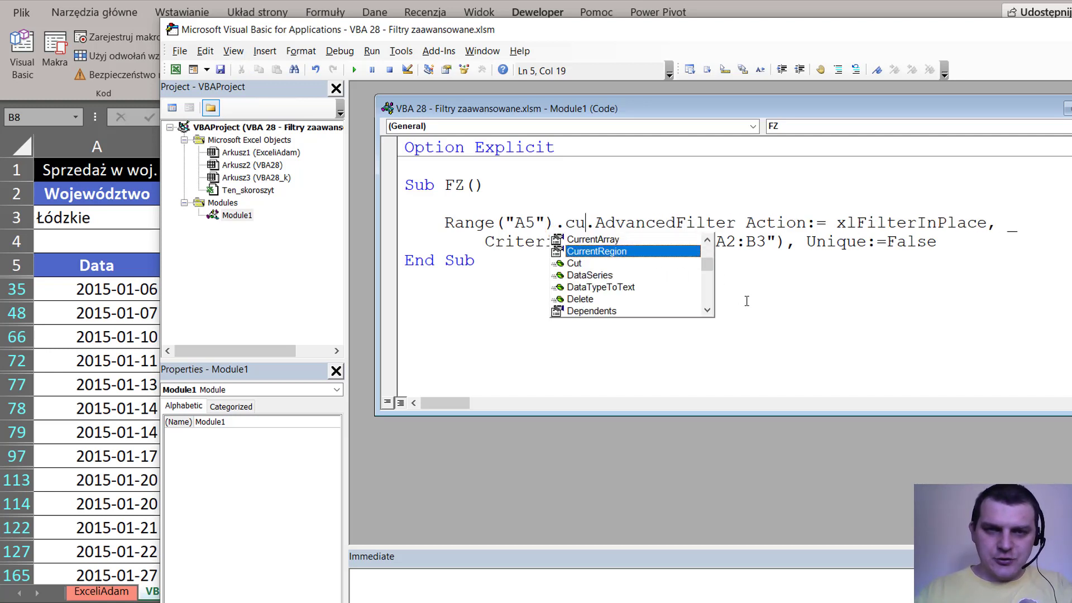
pyautogui.press('Tab')
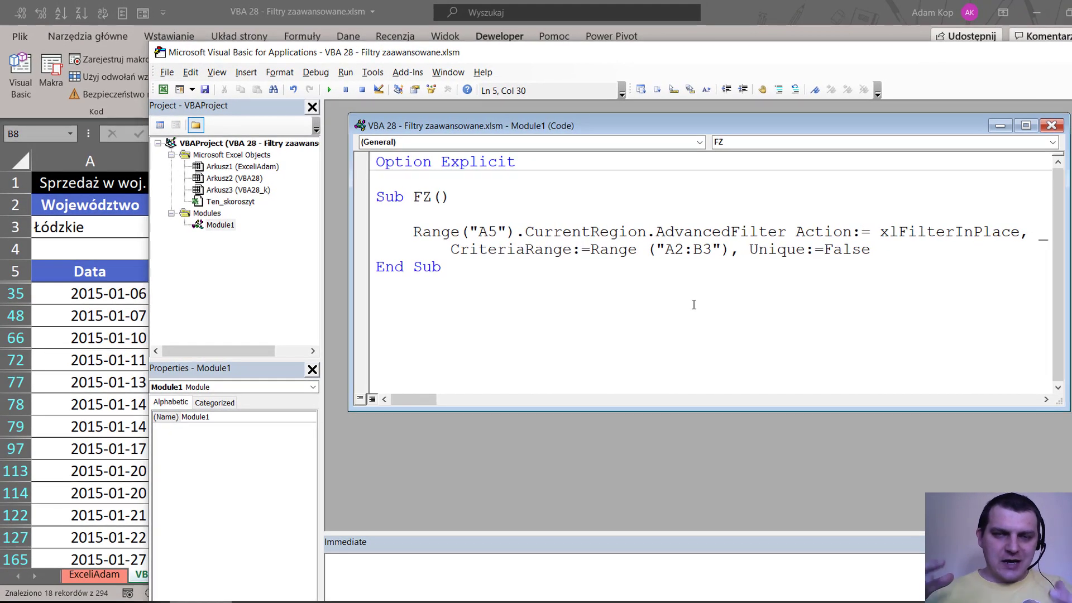
pyautogui.click(708, 231)
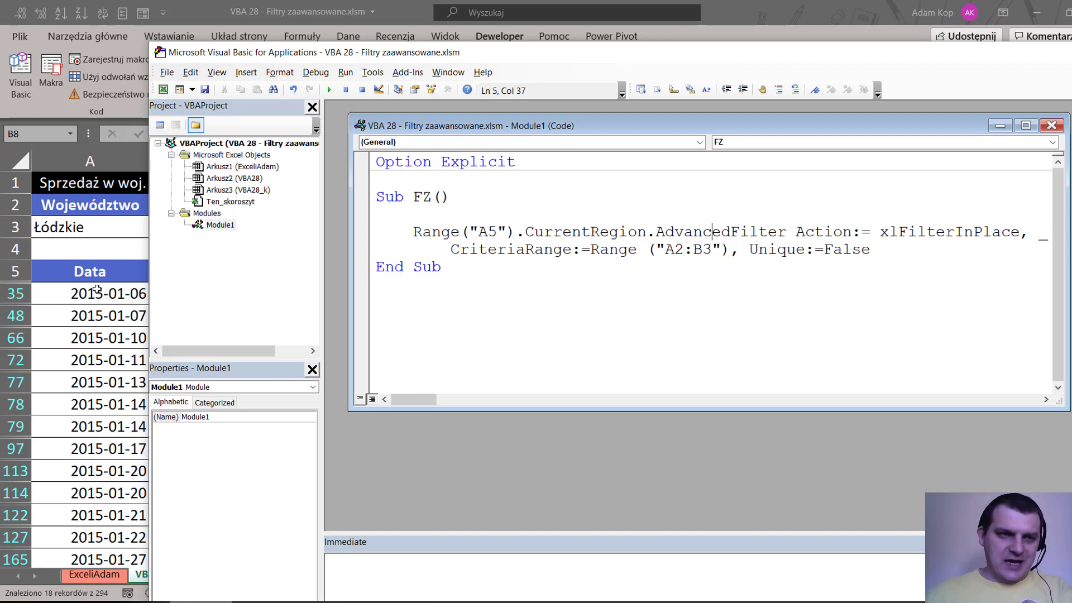
pyautogui.click(93, 272)
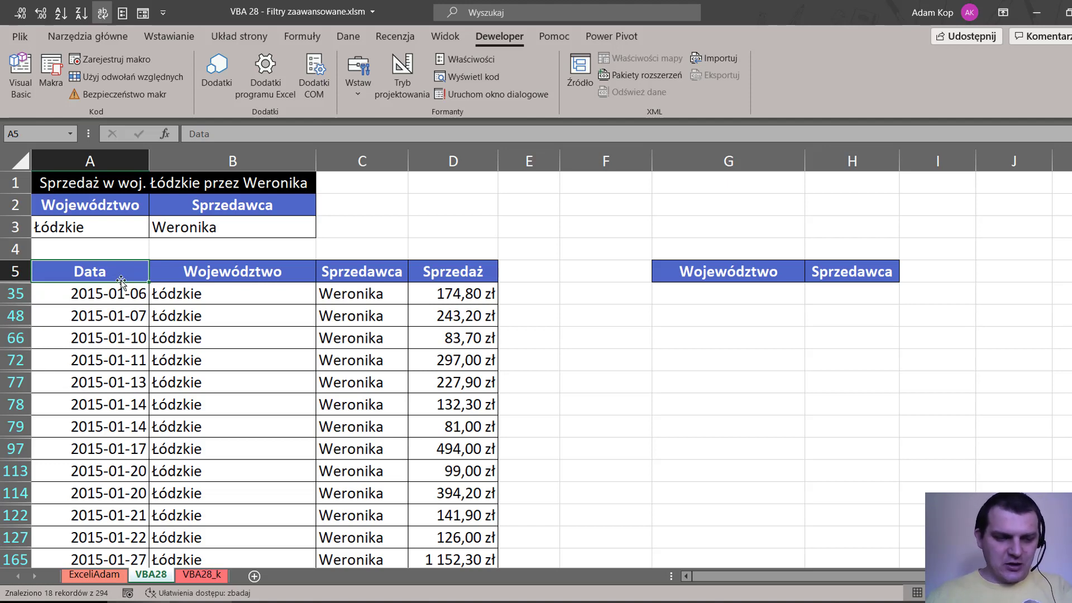
# Select the current region around A5 with Ctrl+*, reselect A5, and return with Alt+F11
pyautogui.hotkey('ctrl', 'shift', '8')
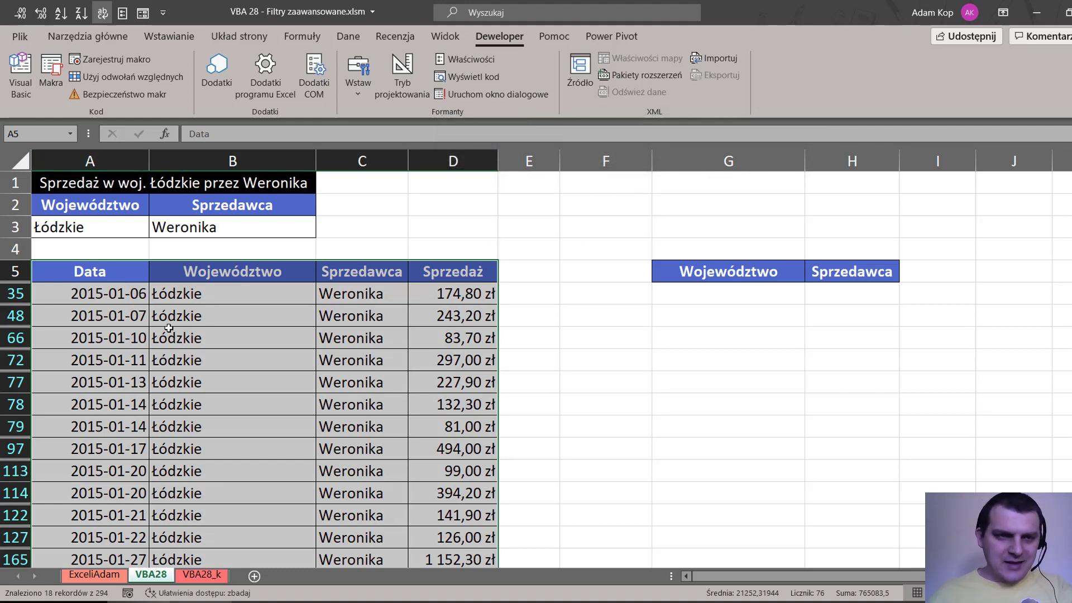
pyautogui.click(119, 267)
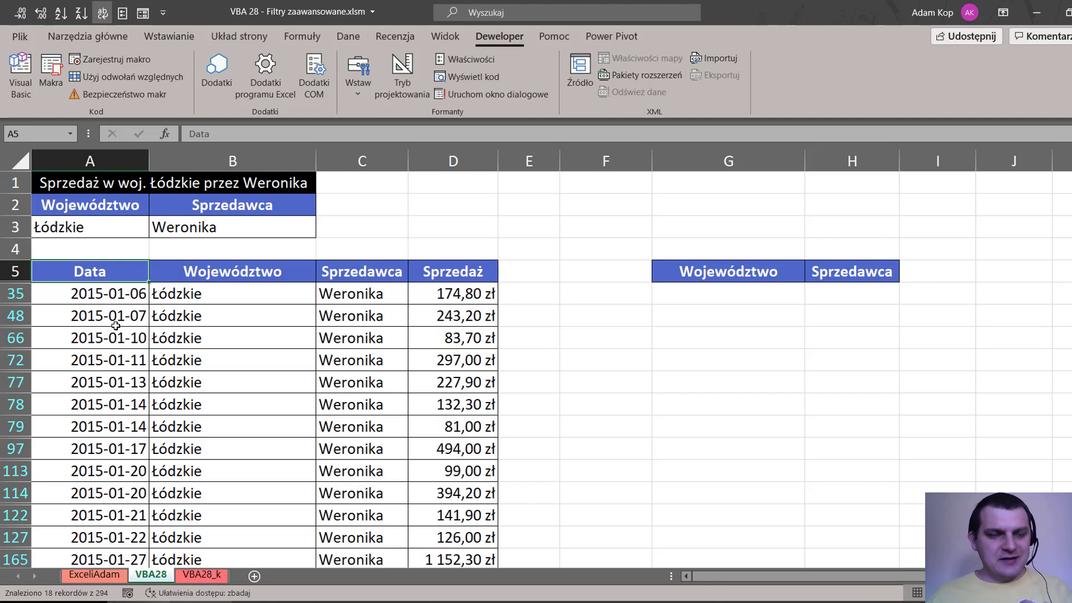
pyautogui.hotkey('alt', 'F11')
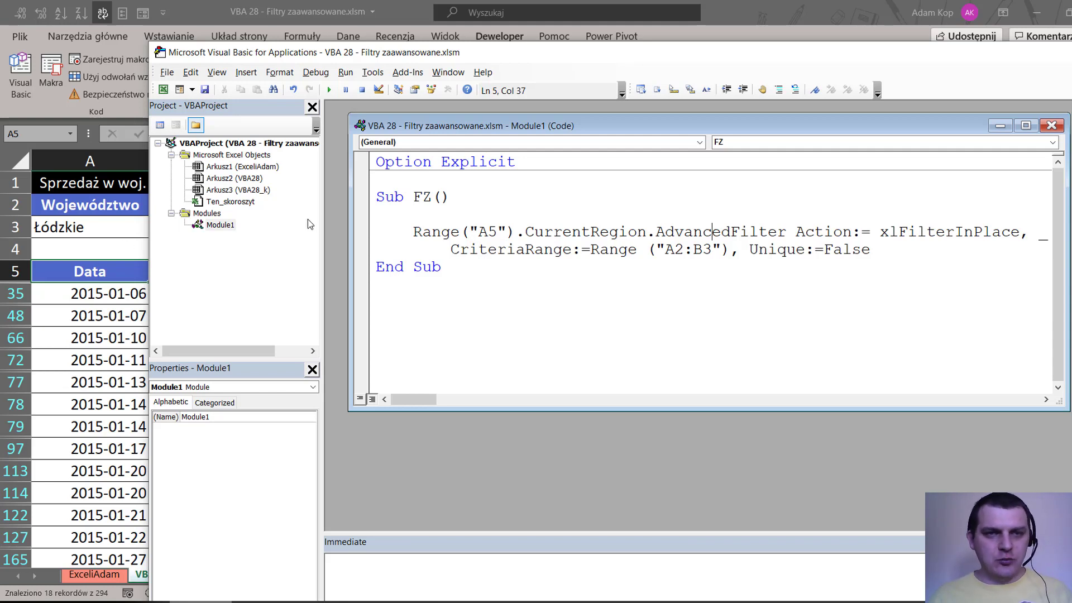
# Copy the two-line AdvancedFilter statement and open the Arkusz2 (VBA28) code window
pyautogui.moveTo(870, 249); pyautogui.dragTo(364, 239)
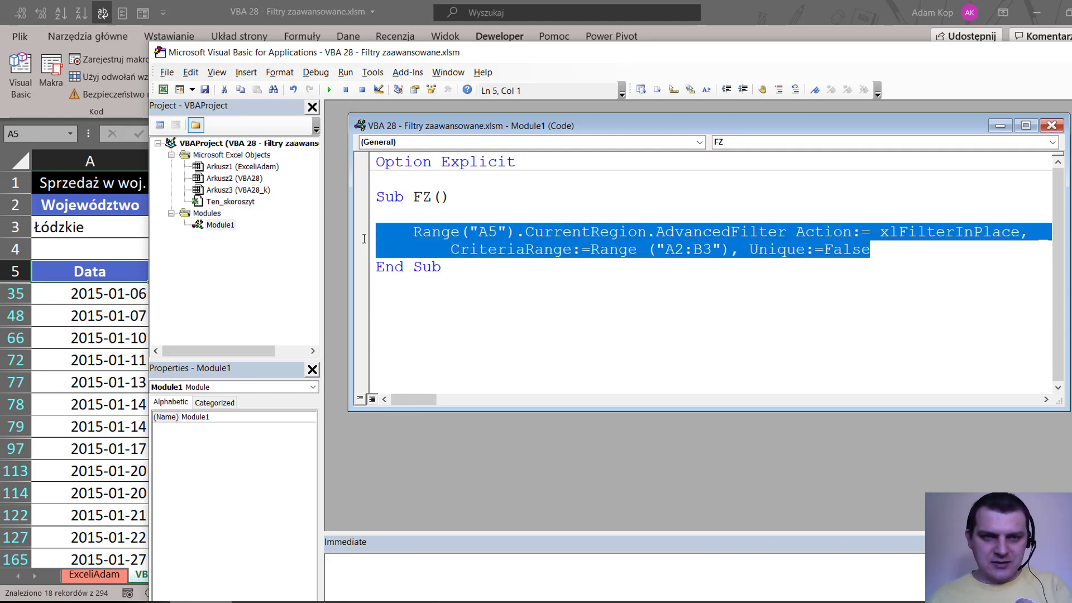
pyautogui.hotkey('ctrl', 'c')
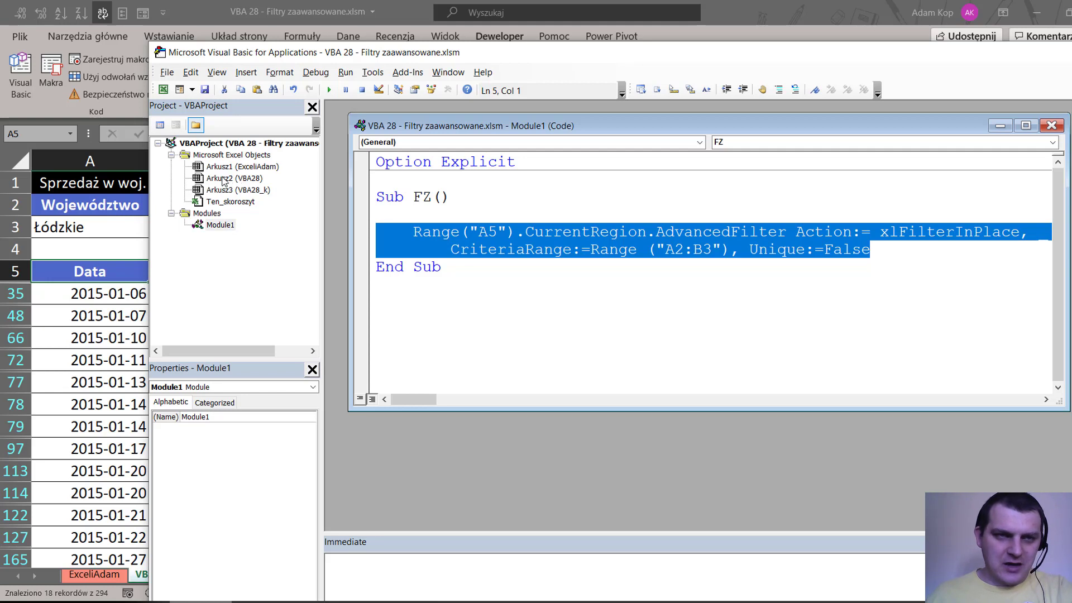
pyautogui.click(229, 178)
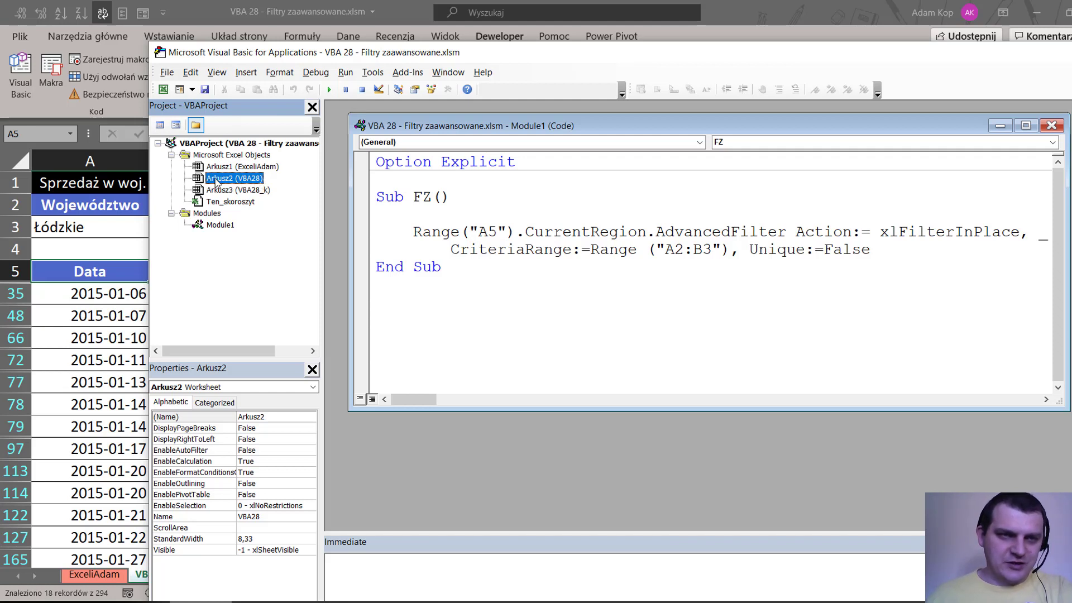
pyautogui.doubleClick(200, 180)
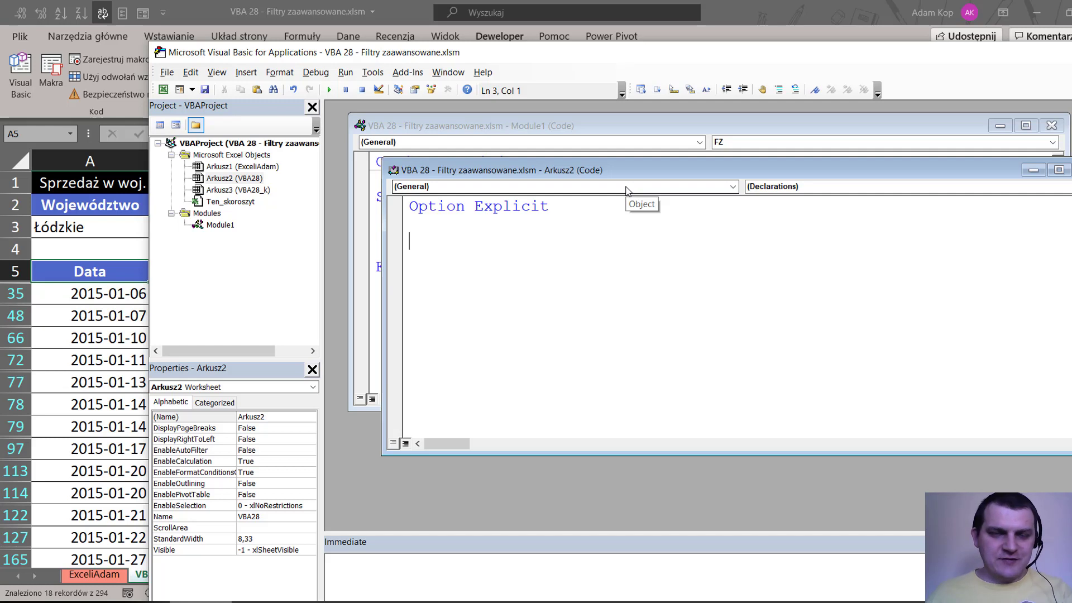
# Create a Worksheet_Change procedure and delete the generated SelectionChange stub
pyautogui.click(628, 190)
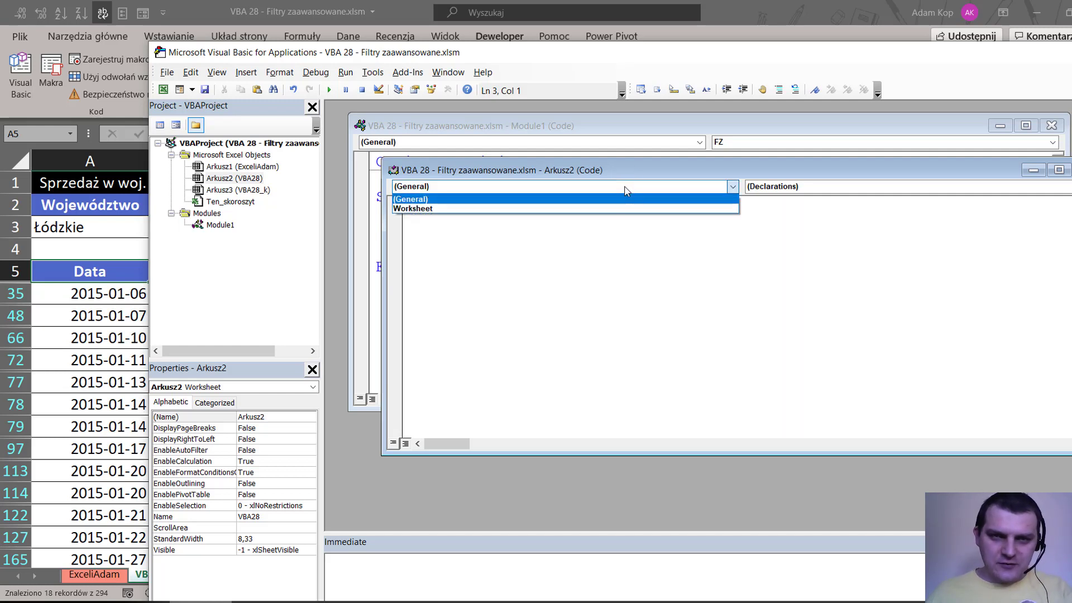
pyautogui.click(448, 208)
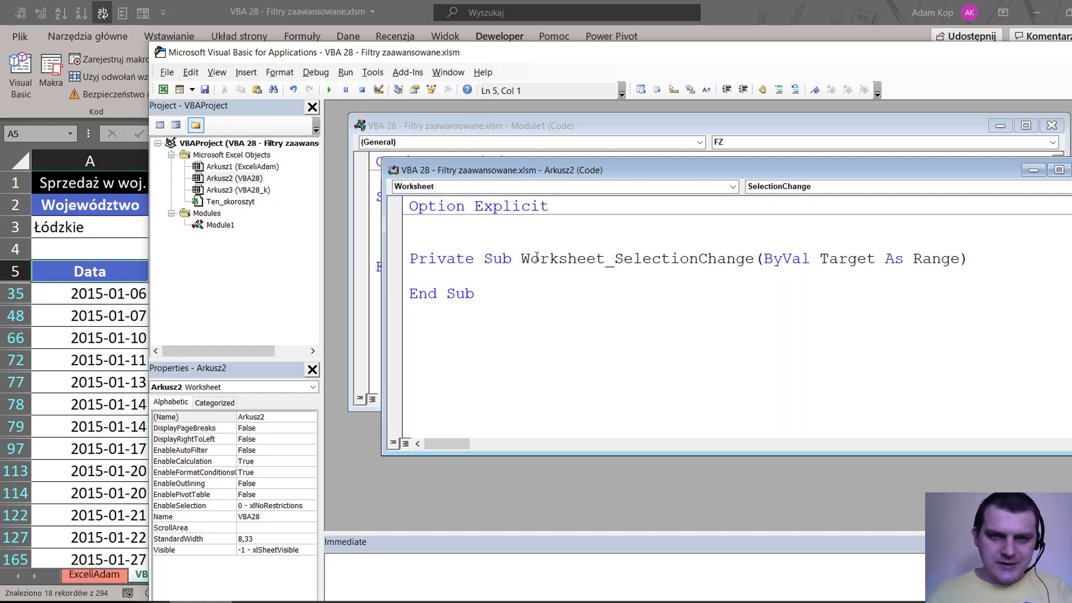
pyautogui.click(805, 188)
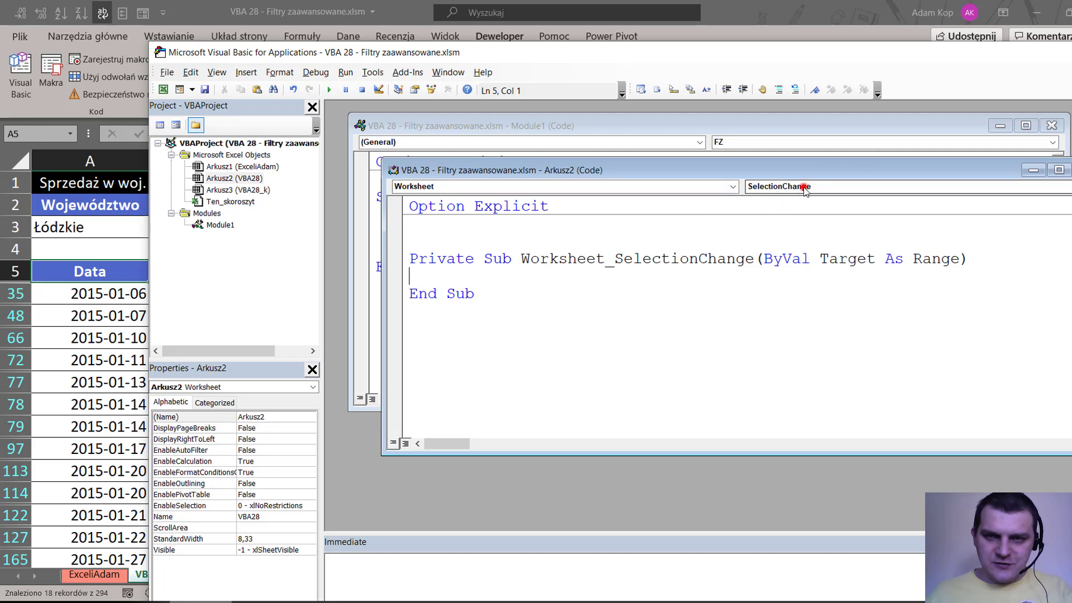
pyautogui.click(770, 245)
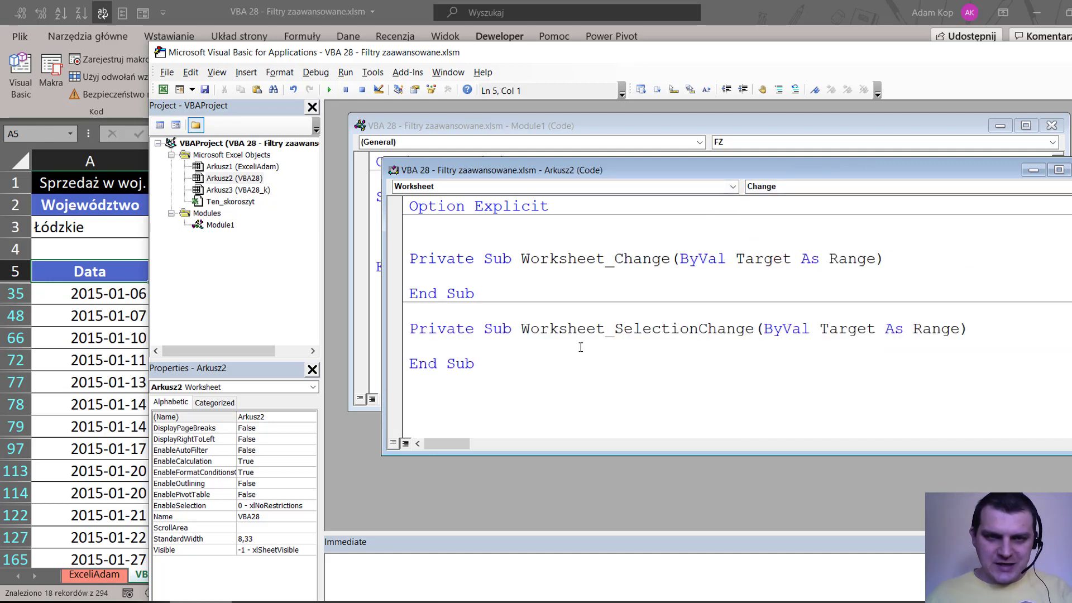
pyautogui.moveTo(500, 371); pyautogui.dragTo(391, 330)
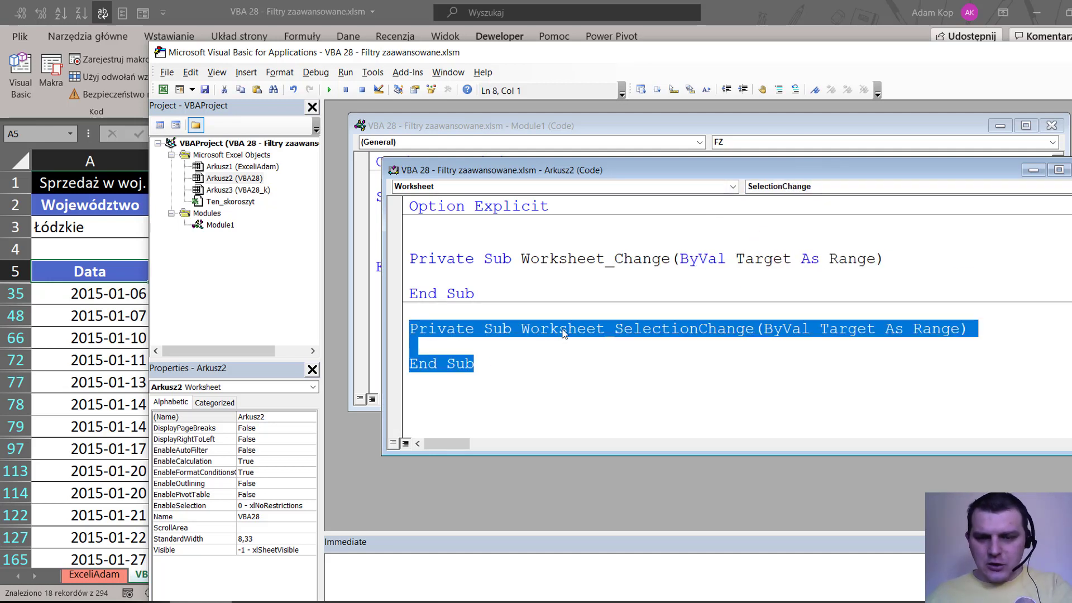
pyautogui.press('Delete')
# Paste the AdvancedFilter statement inside Worksheet_Change and switch back to the VBA28 sheet
pyautogui.click(436, 274)
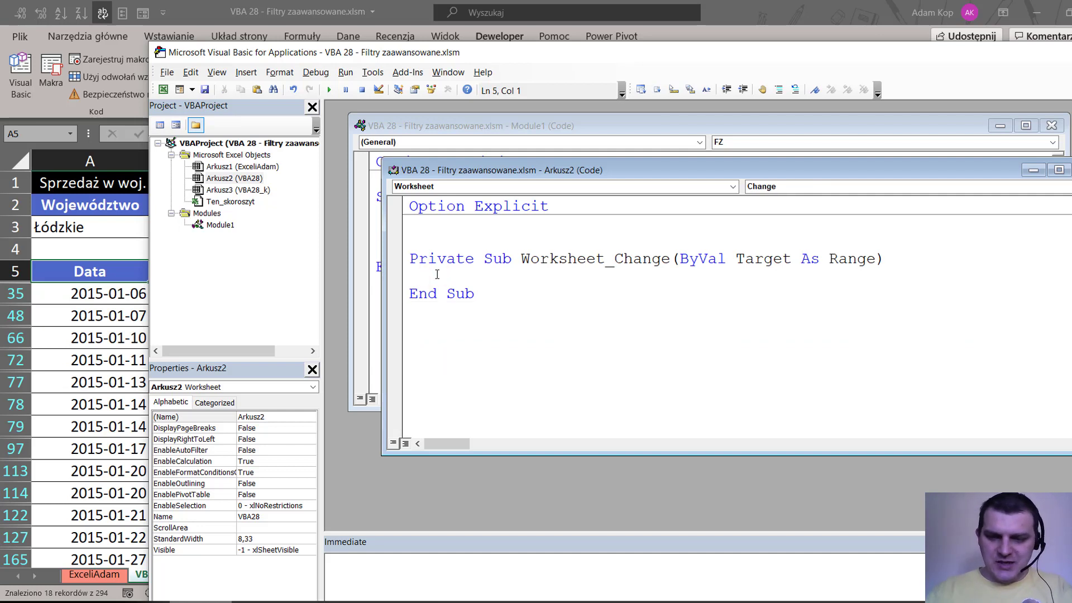
pyautogui.press('Return')
pyautogui.hotkey('ctrl', 'v')
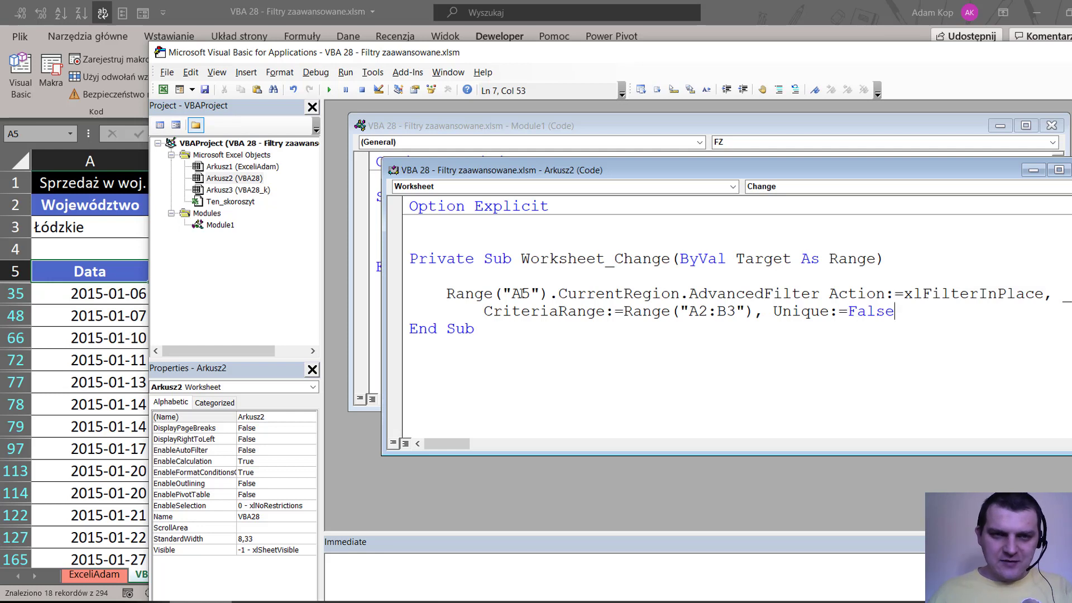
pyautogui.click(466, 276)
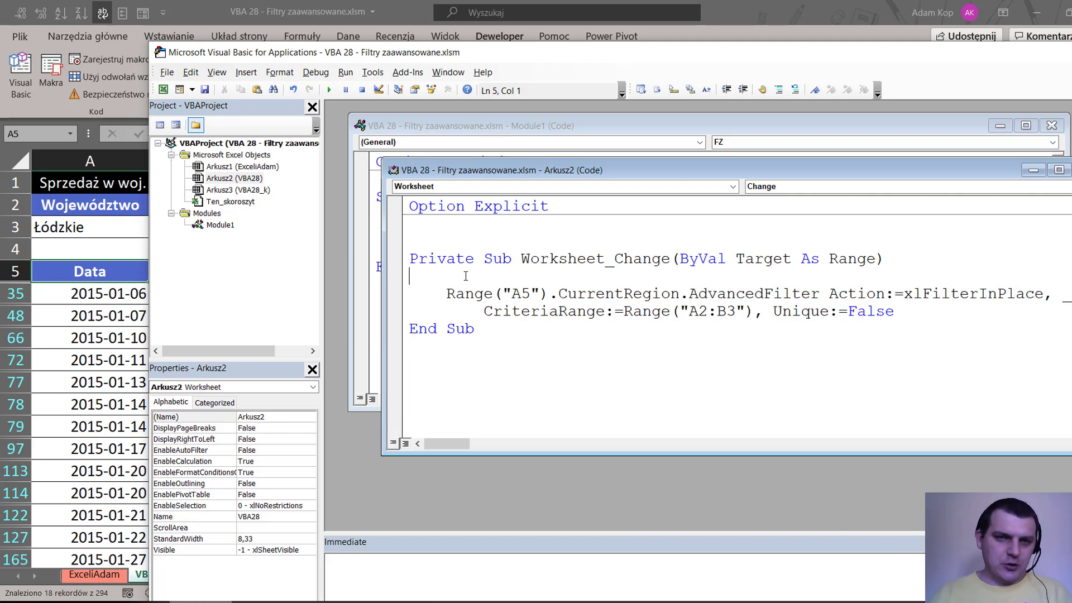
pyautogui.click(95, 227)
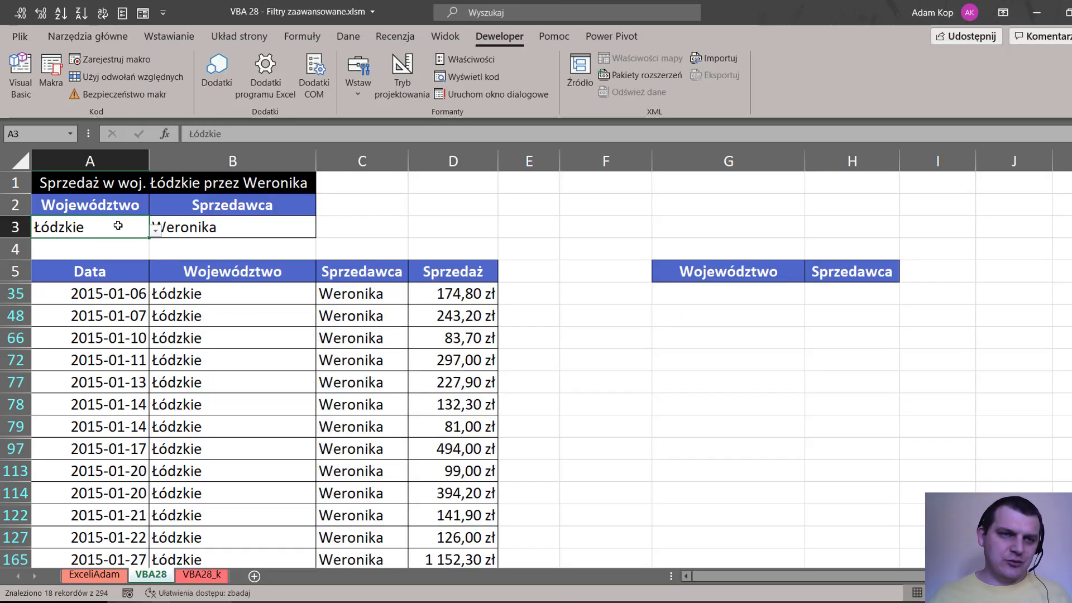
# Start an indented If not Intersect( line above the AdvancedFilter statement
pyautogui.click(252, 218)
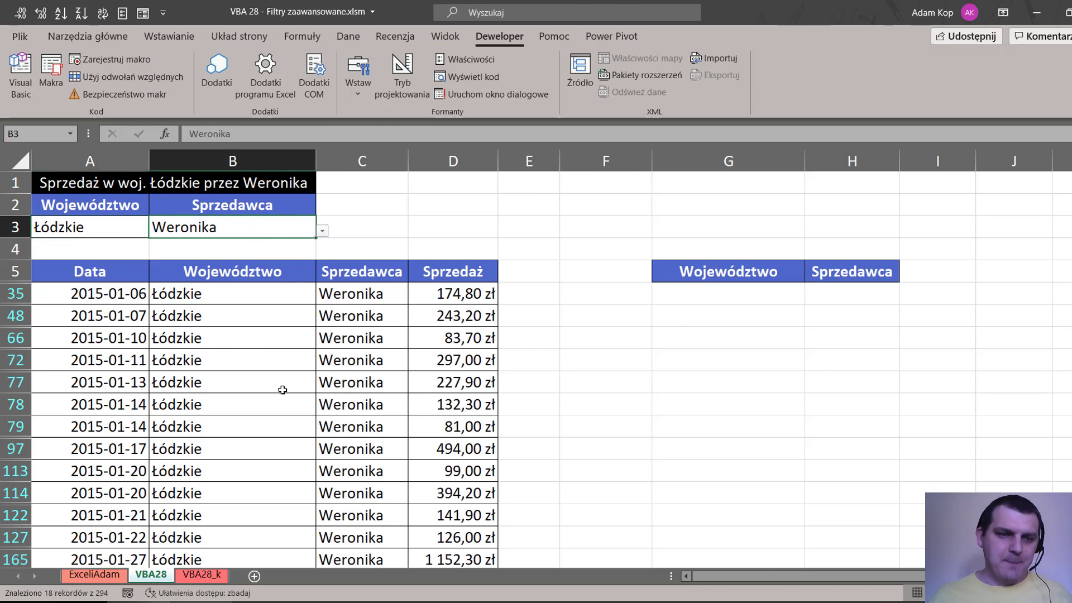
pyautogui.hotkey('alt', 'F11')
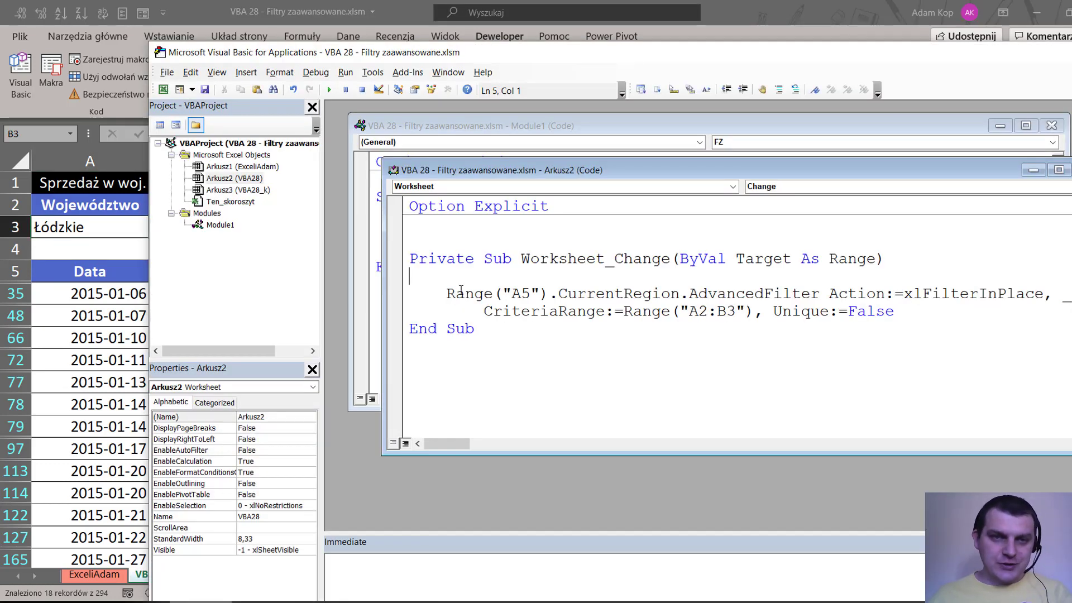
pyautogui.press('Tab')
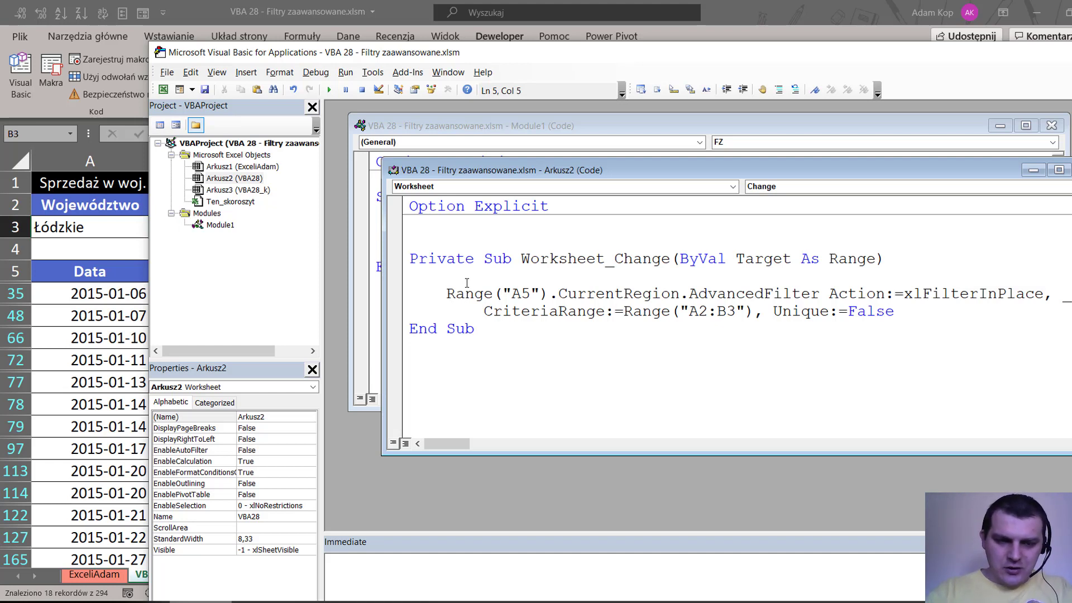
pyautogui.write('If ')
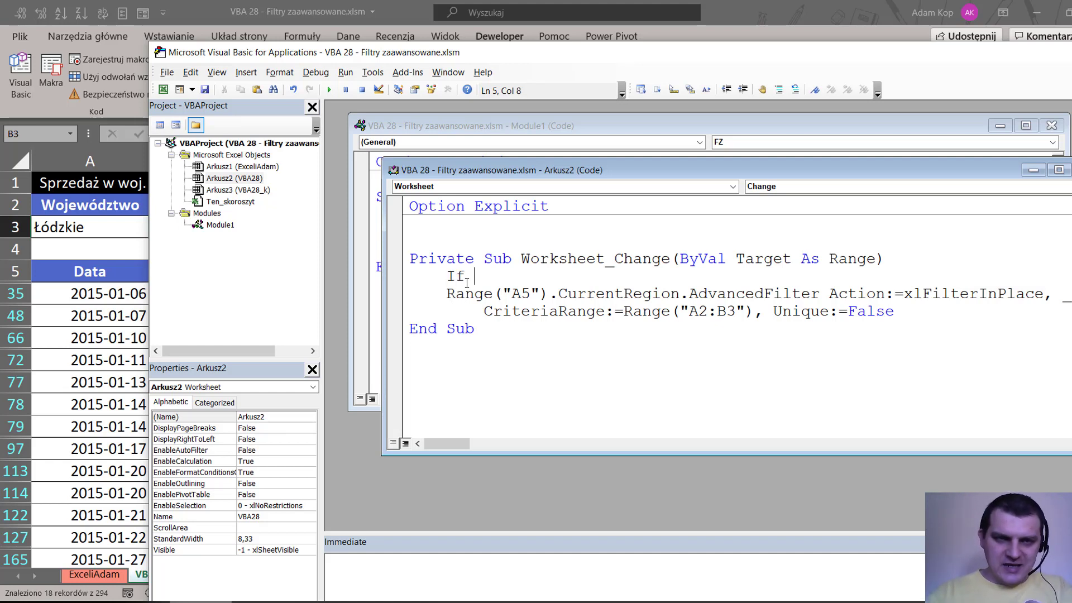
pyautogui.write('no')
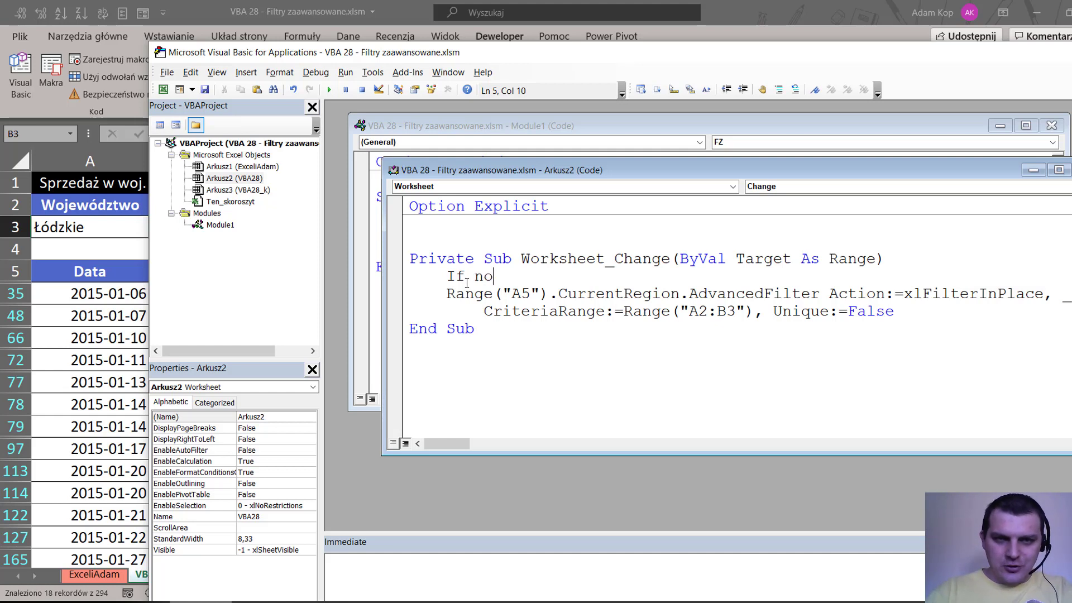
pyautogui.write('t in')
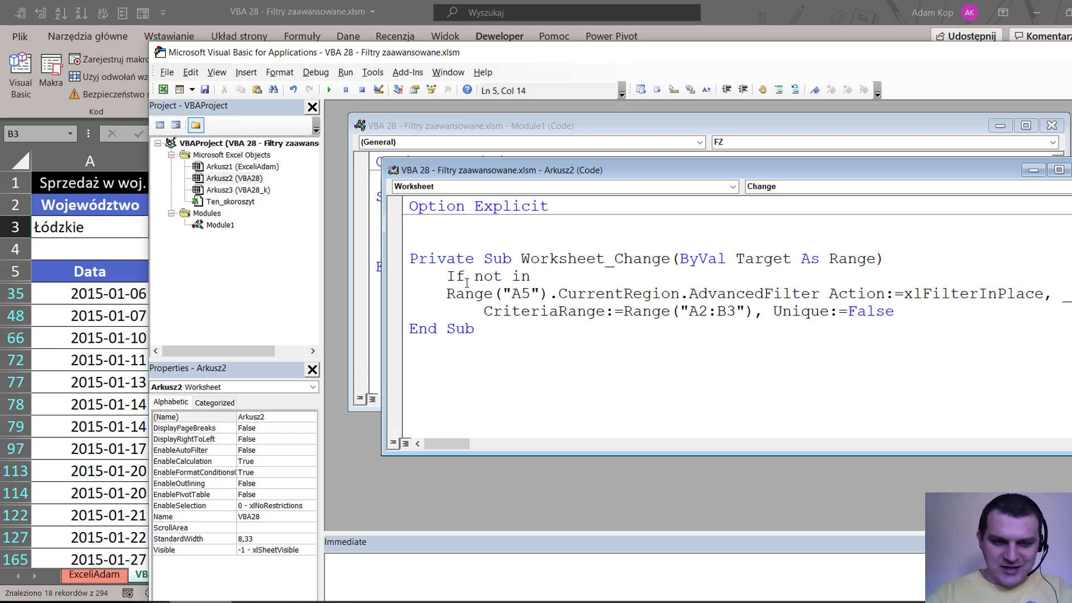
pyautogui.write('te')
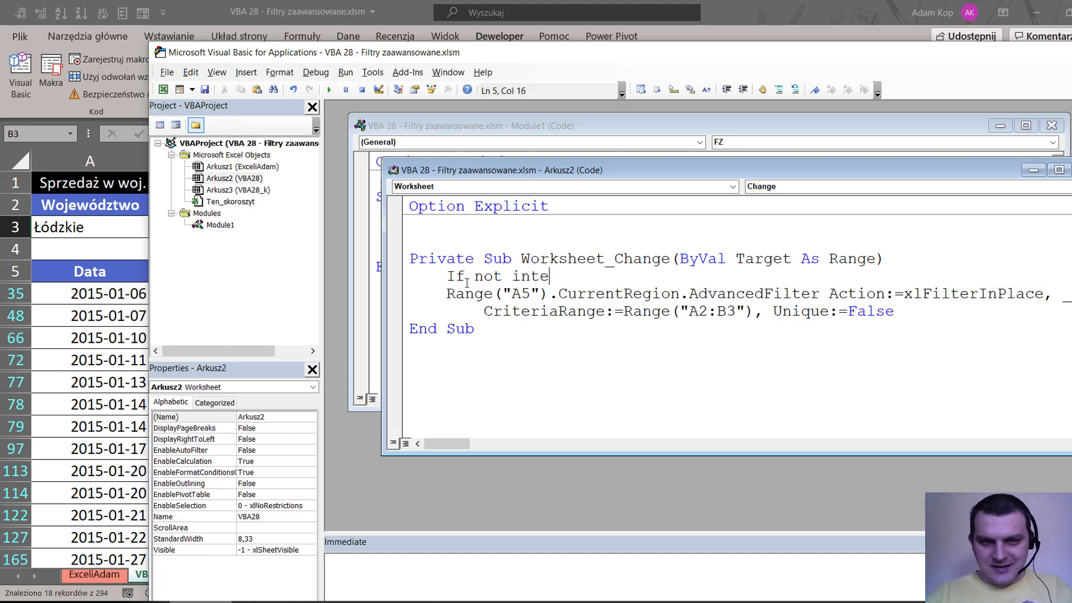
pyautogui.hotkey('ctrl', 'space')
pyautogui.press('Down')
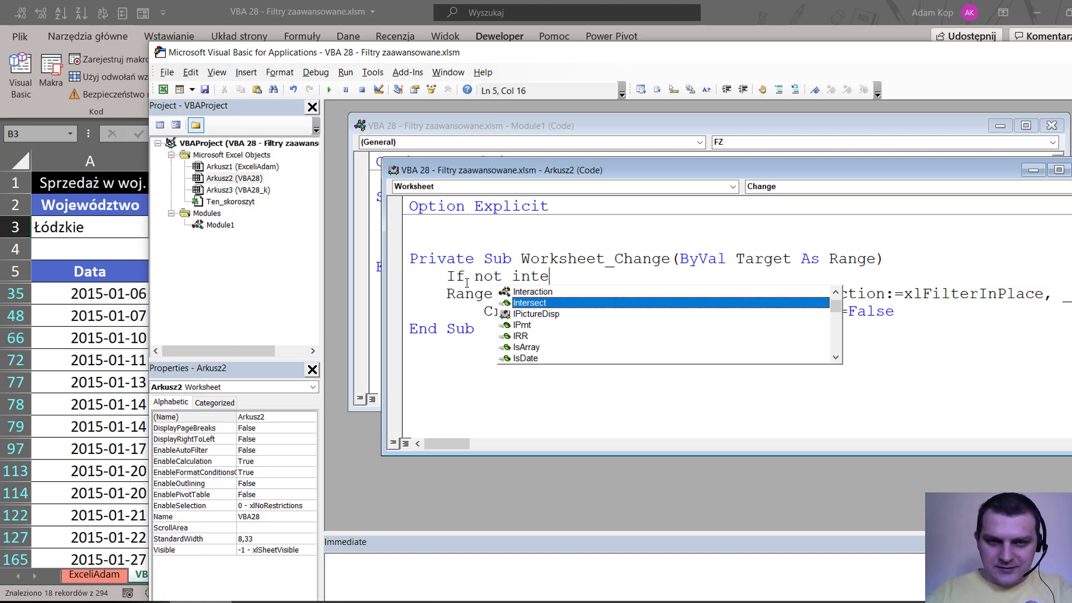
pyautogui.press('Tab')
pyautogui.write('(')
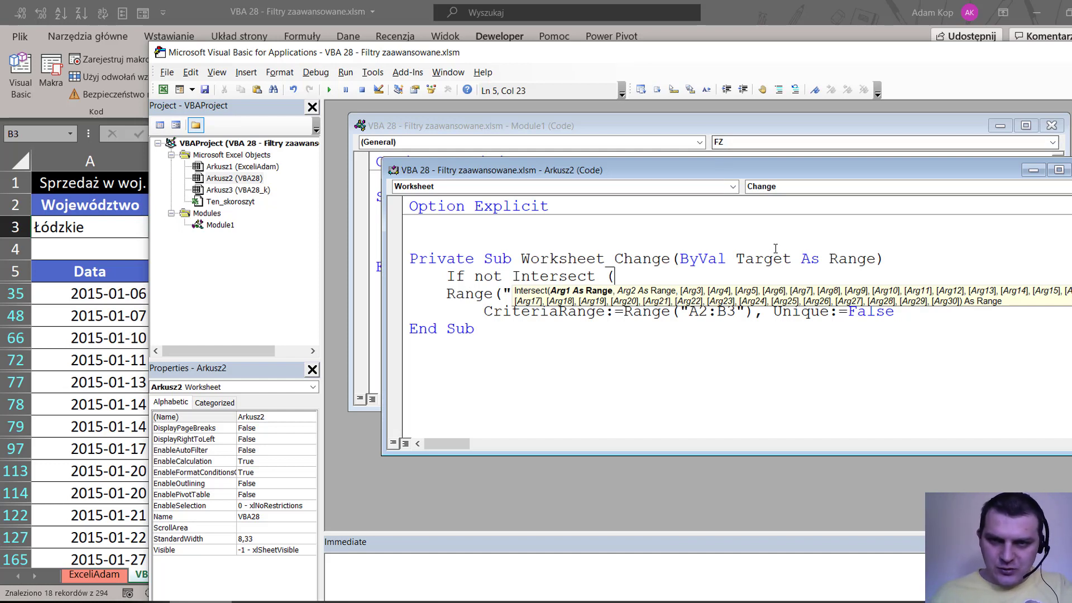
# Add the arguments Target, Range("A3:B3") and remove the space before the opening parenthesis
pyautogui.doubleClick(764, 258)
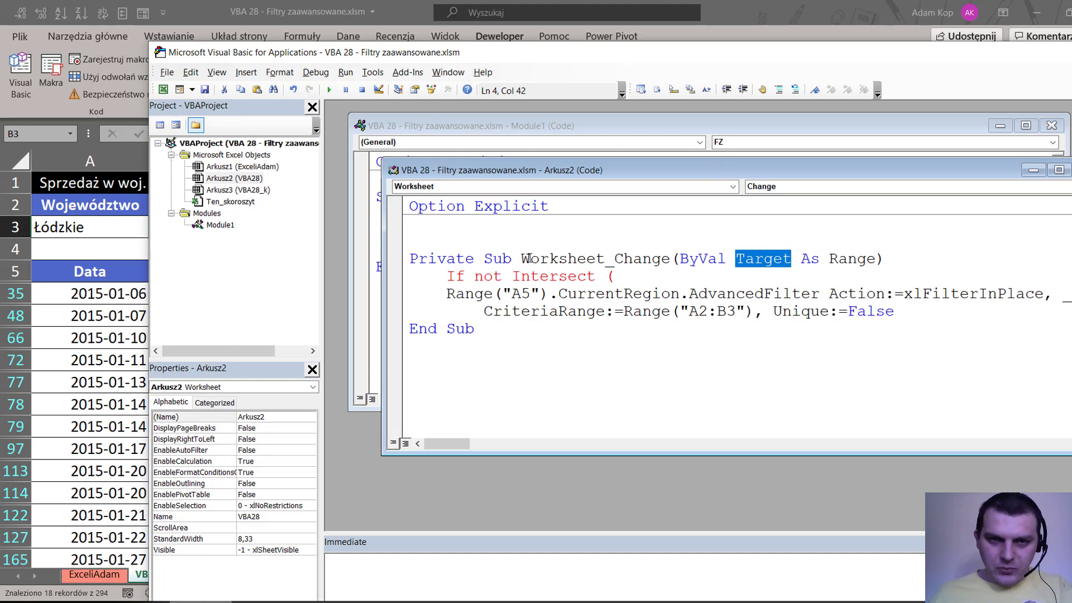
pyautogui.click(639, 276)
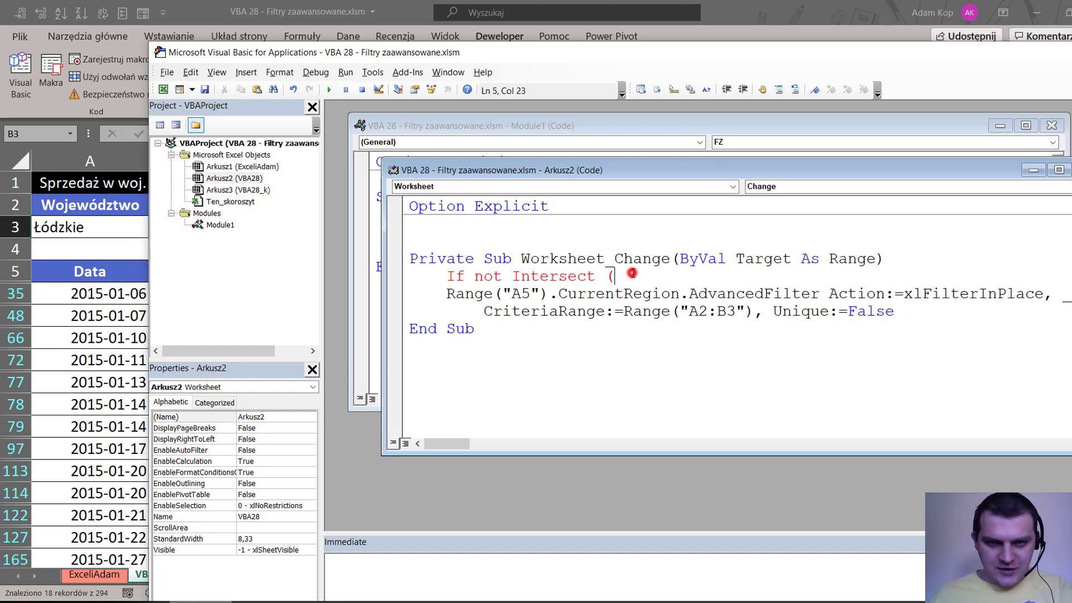
pyautogui.write('Target')
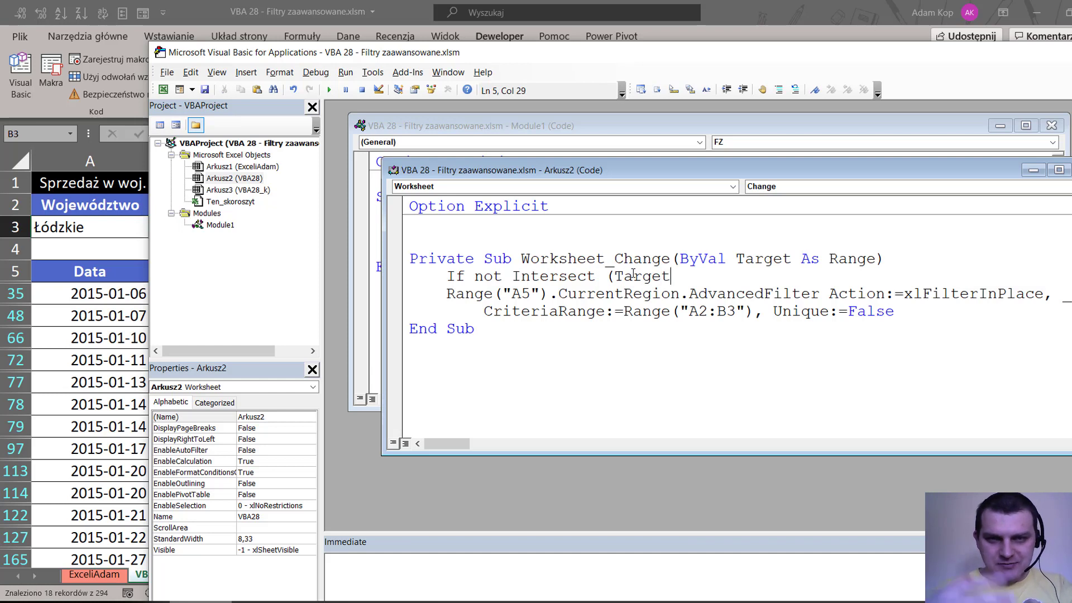
pyautogui.write(',')
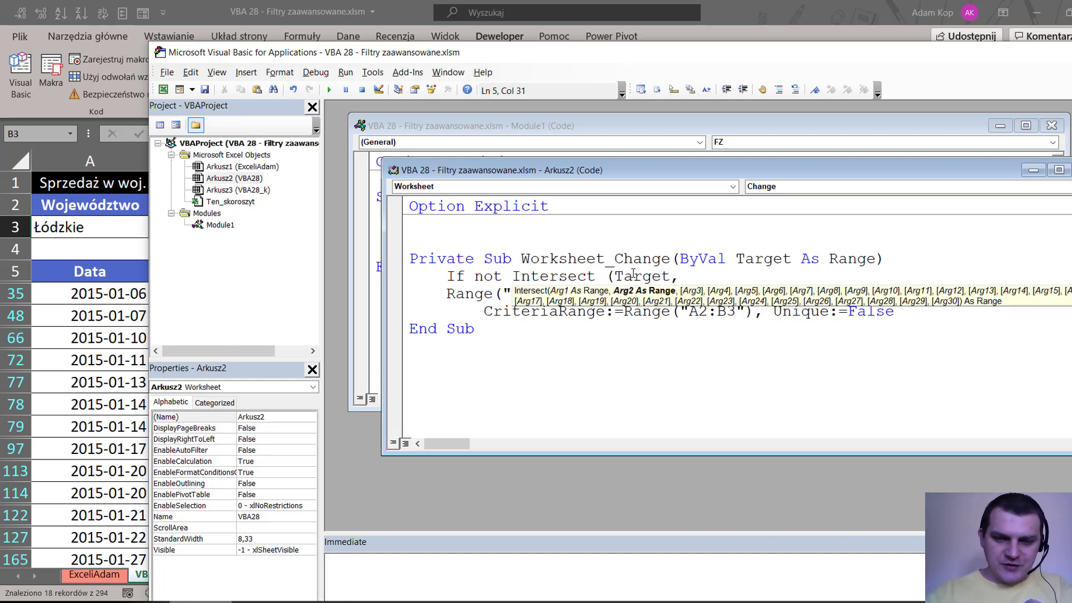
pyautogui.write(' Range')
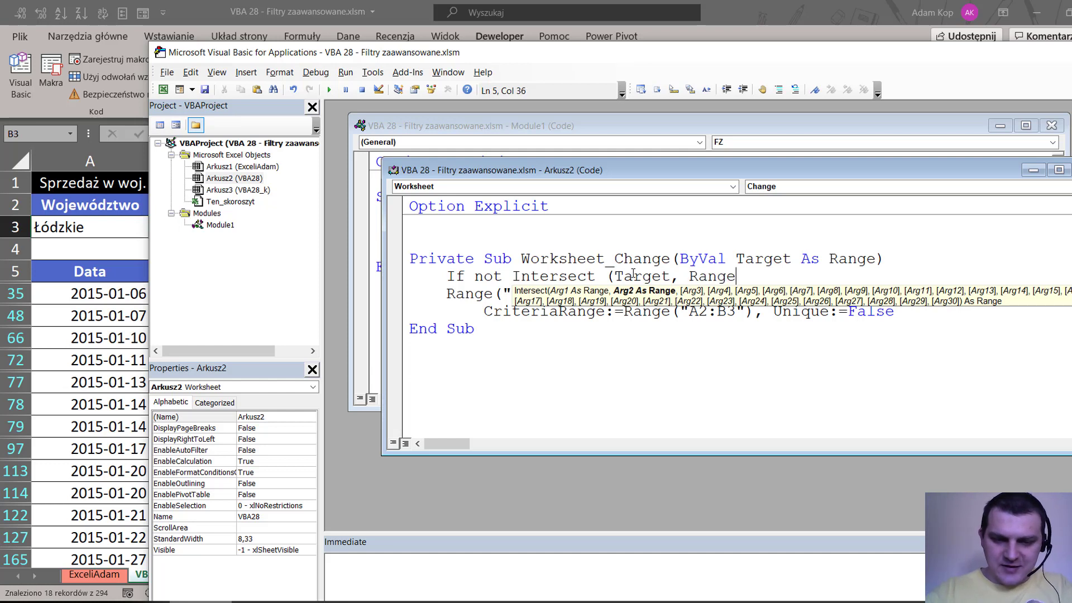
pyautogui.write('("')
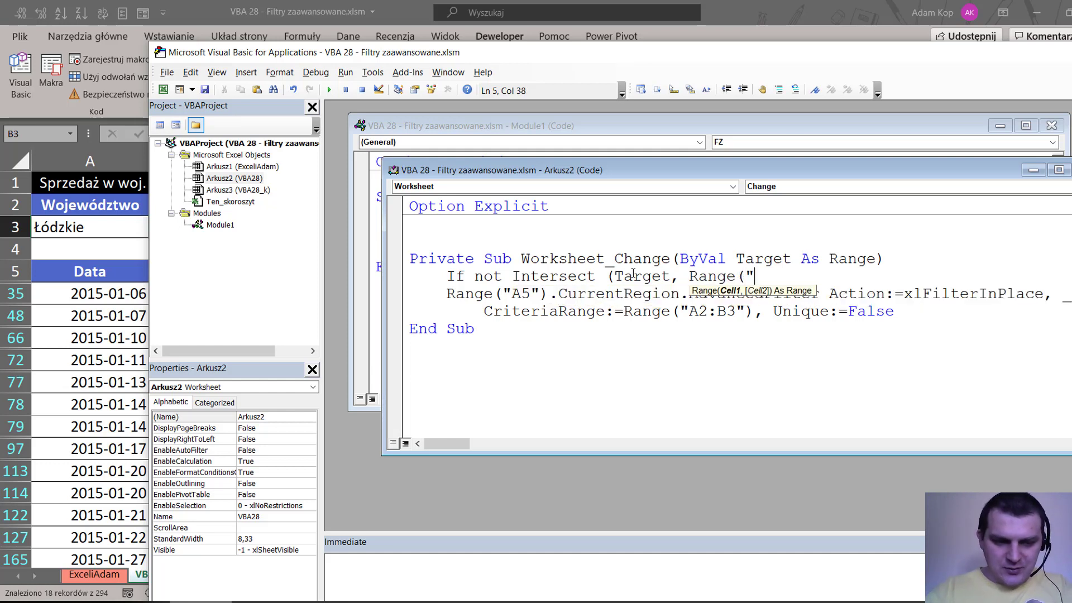
pyautogui.write('A3:B')
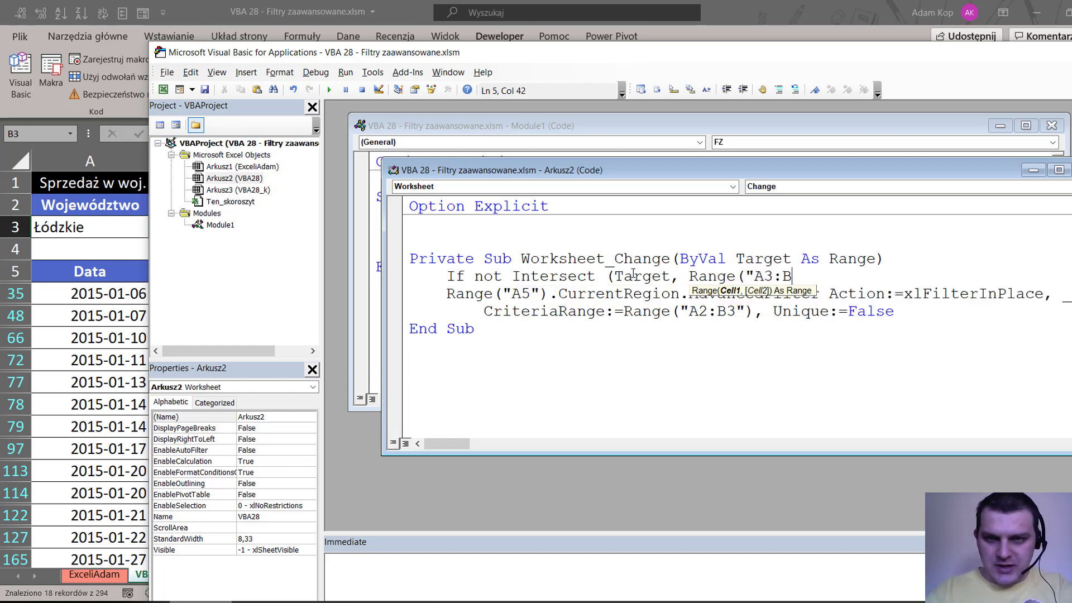
pyautogui.write('3")')
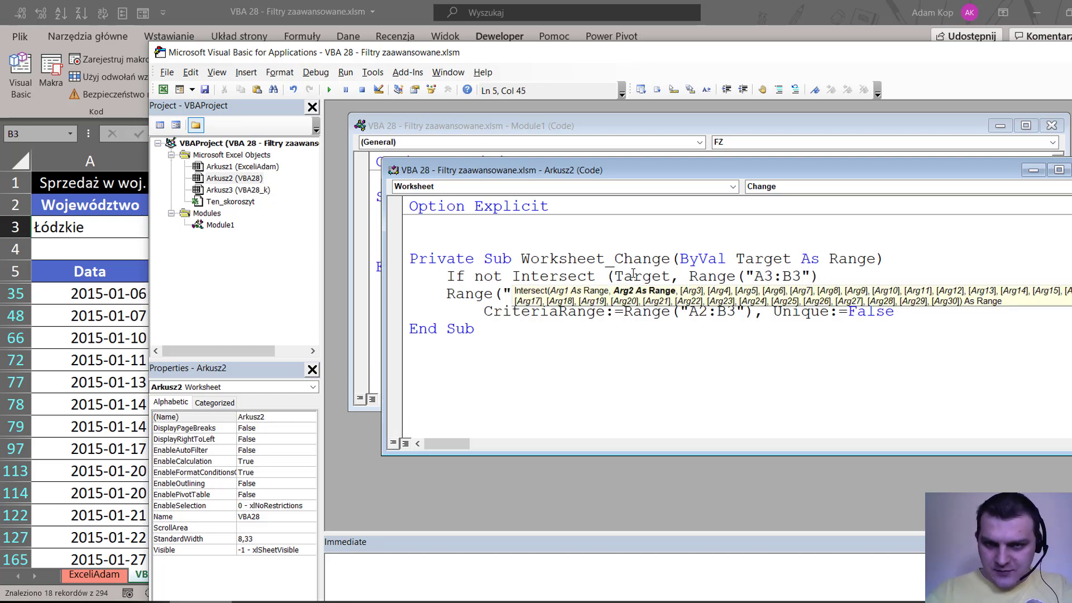
pyautogui.write(')')
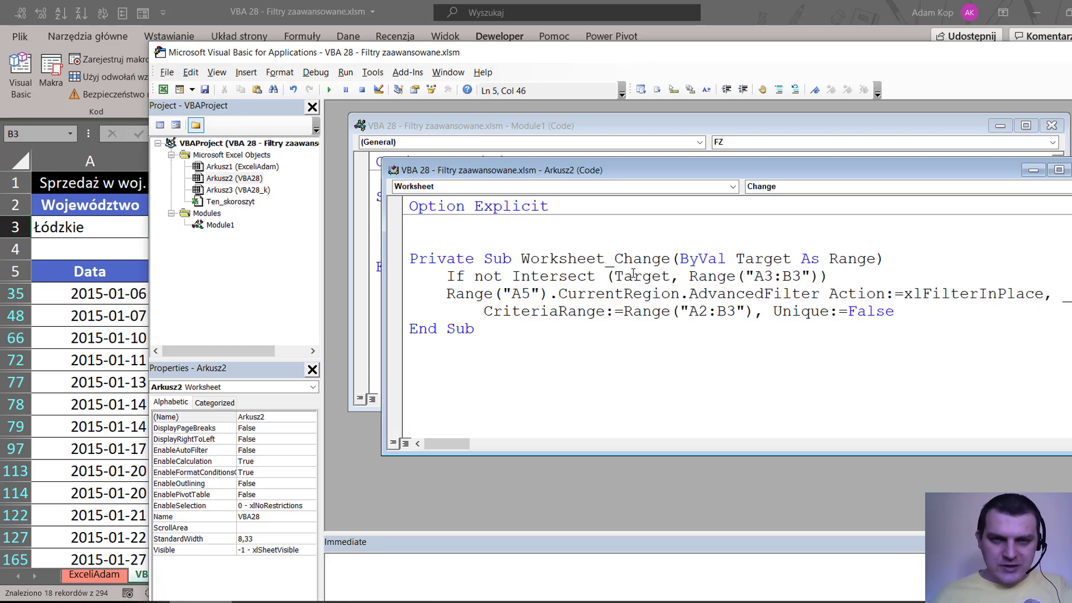
pyautogui.click(631, 276)
pyautogui.press('BackSpace')
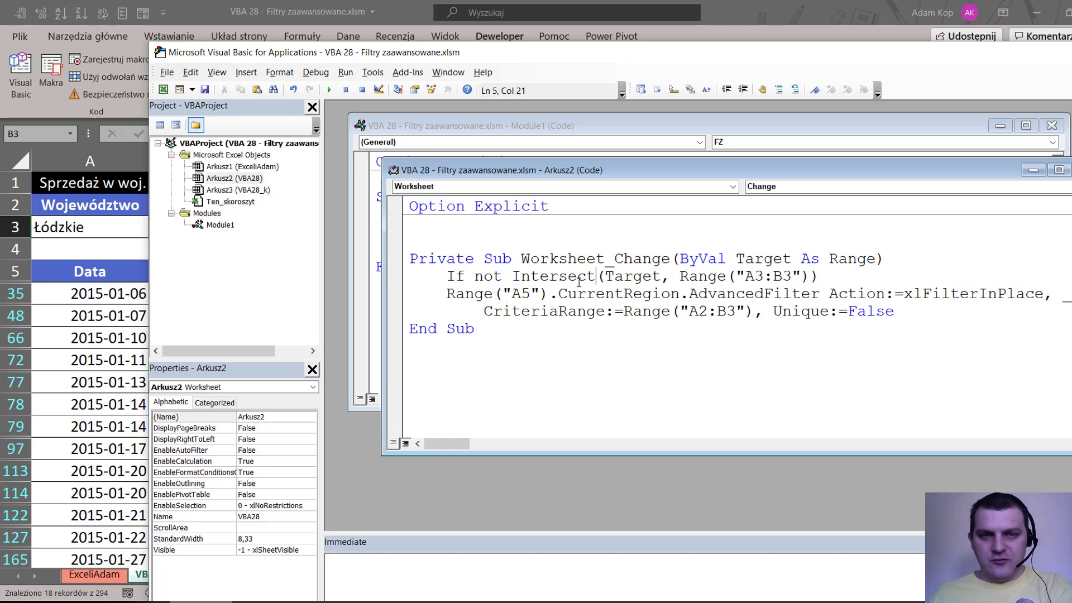
pyautogui.doubleClick(550, 277)
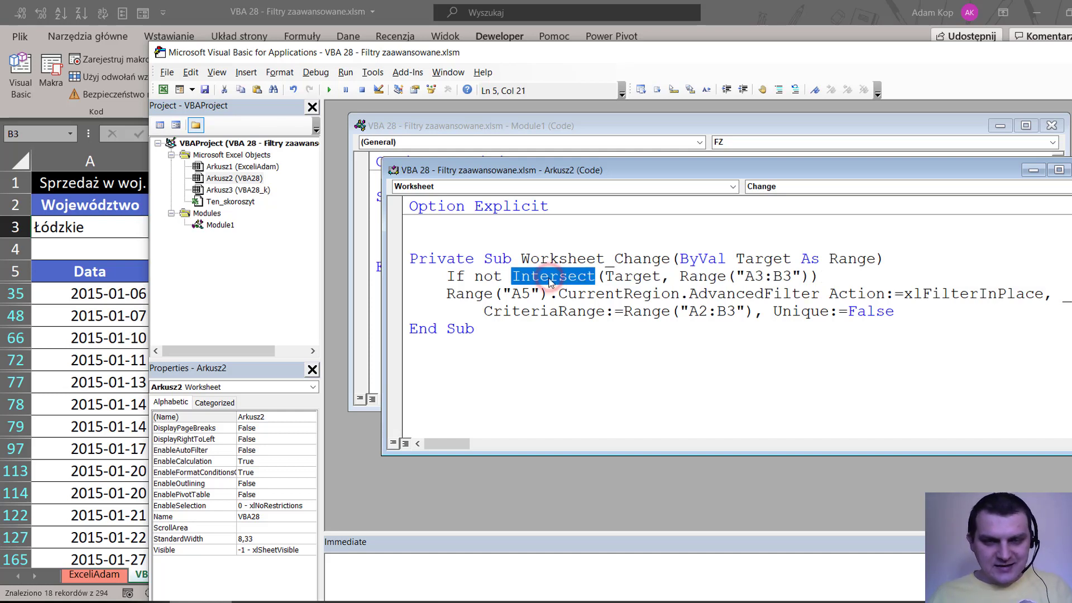
pyautogui.click(831, 282)
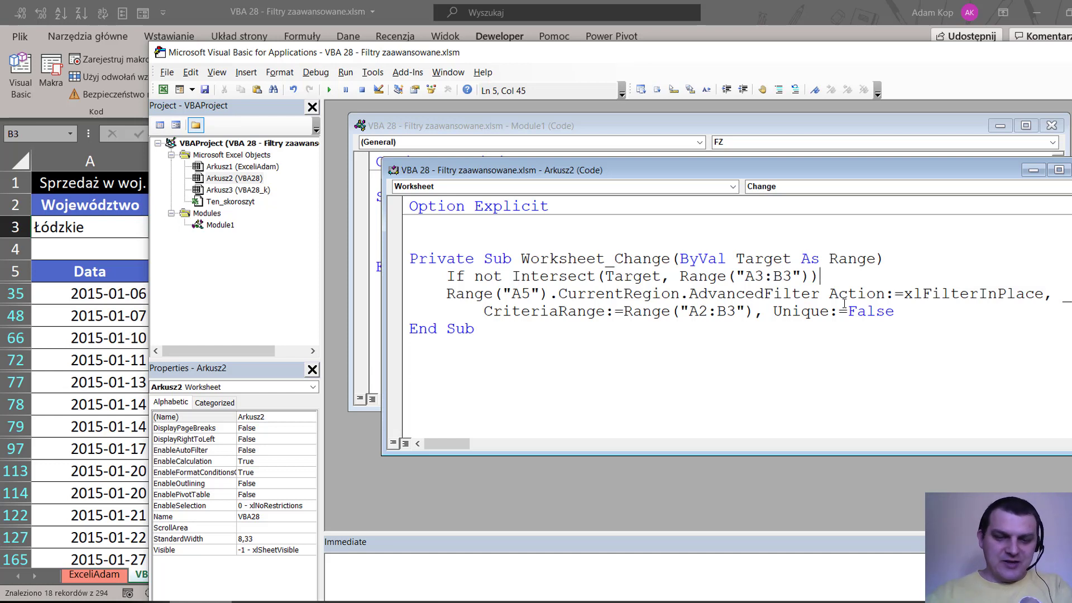
# Finish the If line so the condition ends with 'is nothing'
pyautogui.write(' is')
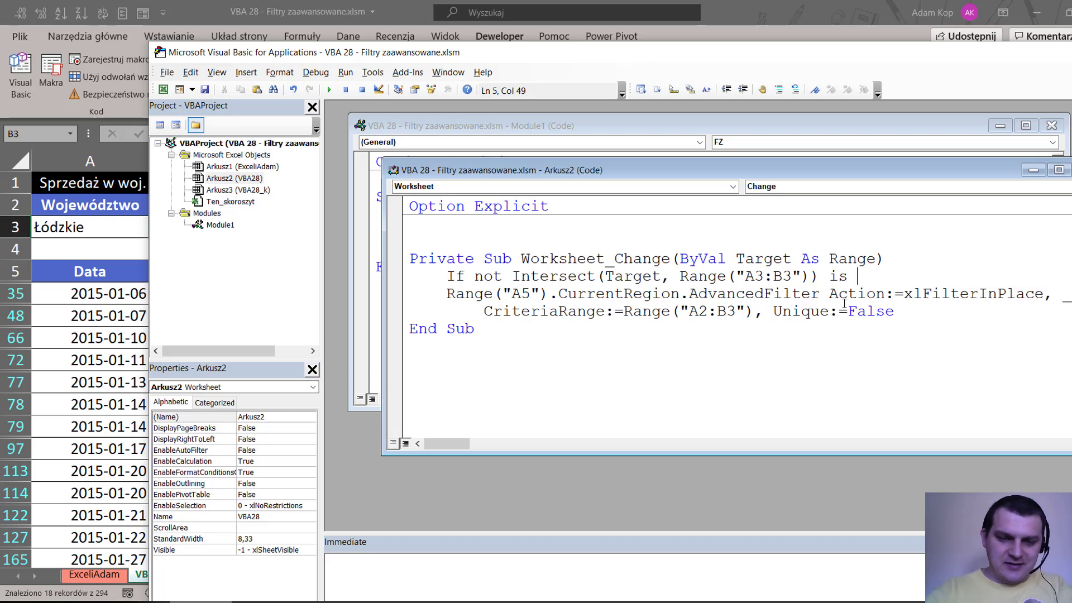
pyautogui.write('nothin')
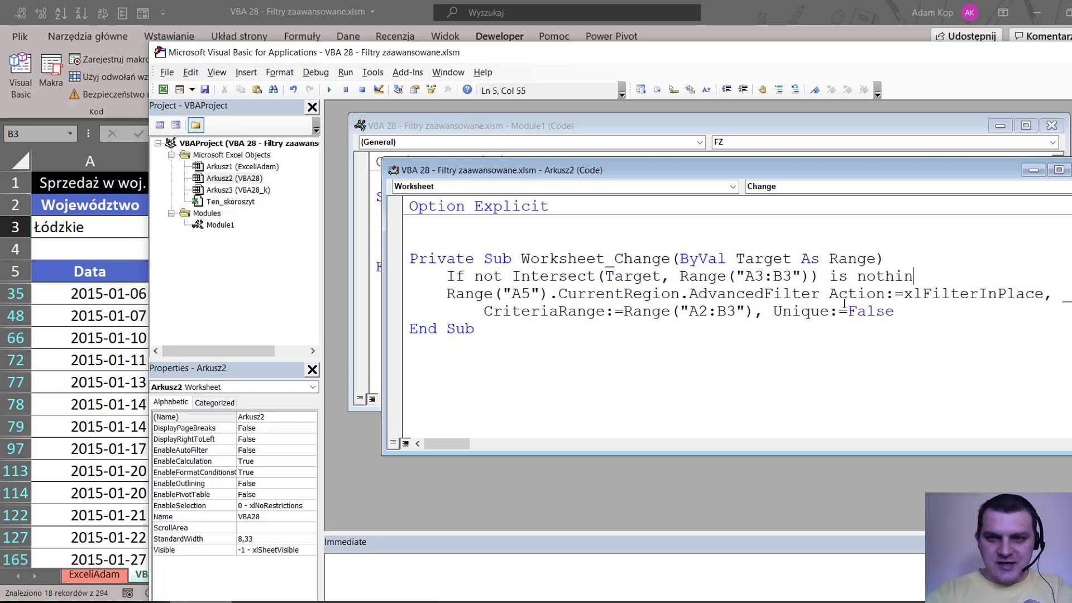
pyautogui.write('g')
pyautogui.press('Down')
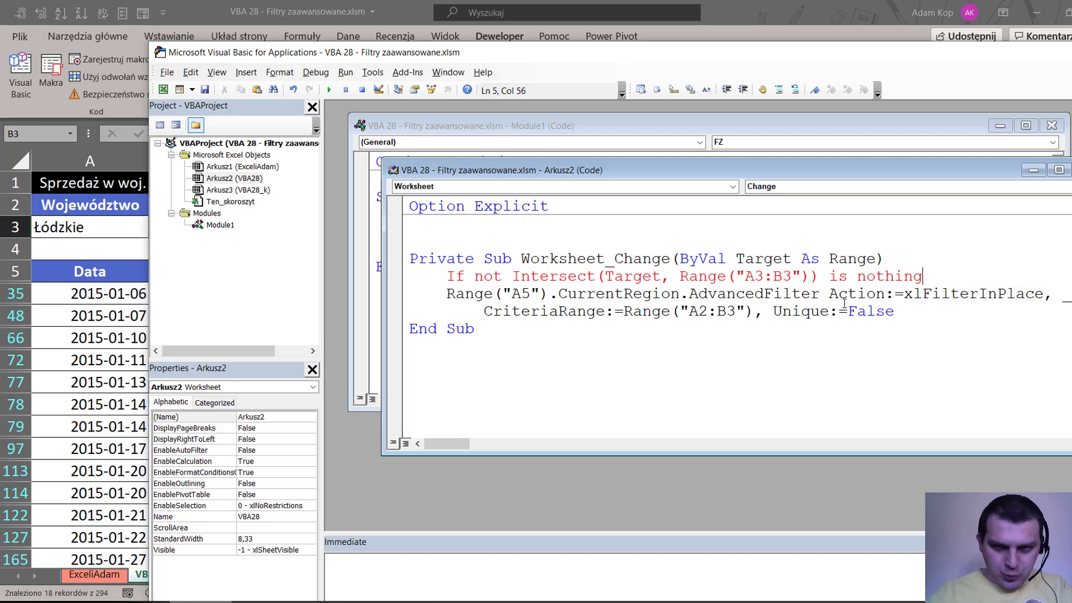
# Highlight the parts of the condition: Not, the Intersect(Target, Range("A3:B3")) expression, and Is Nothing
pyautogui.doubleClick(491, 277)
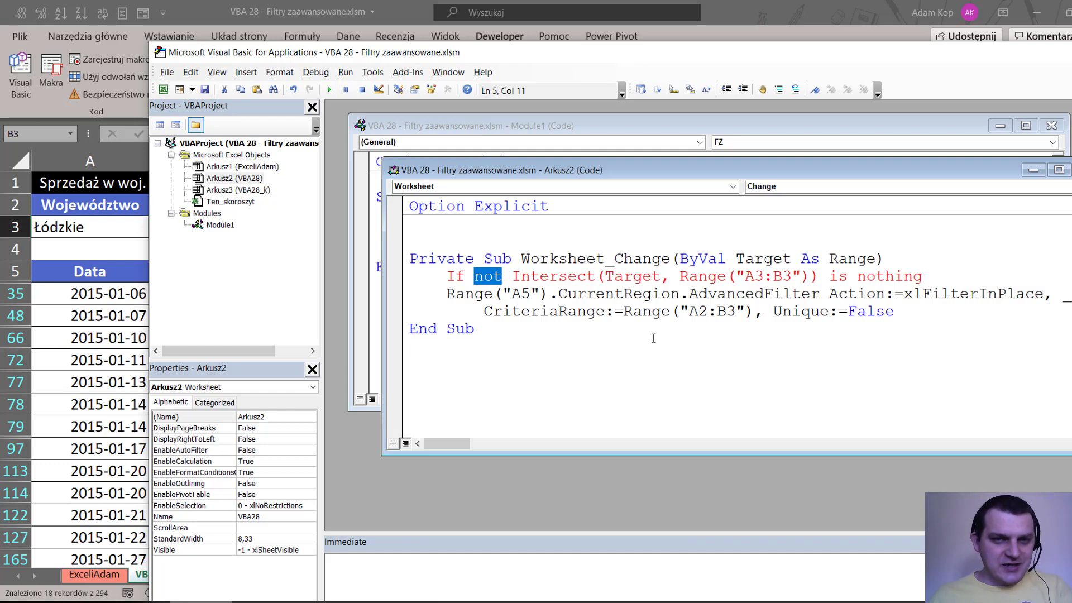
pyautogui.click(863, 278)
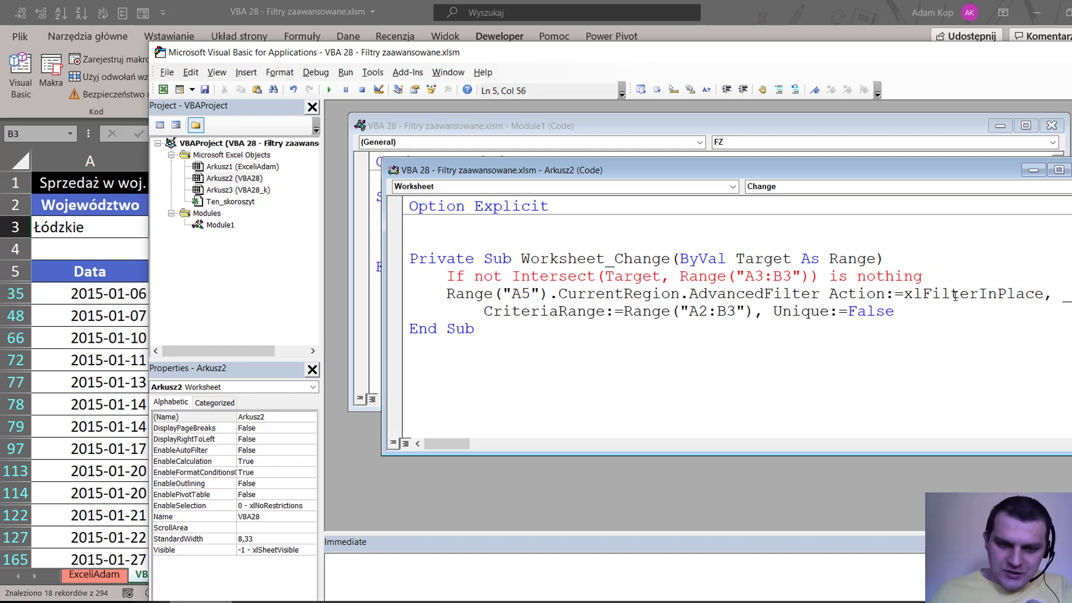
pyautogui.press('End')
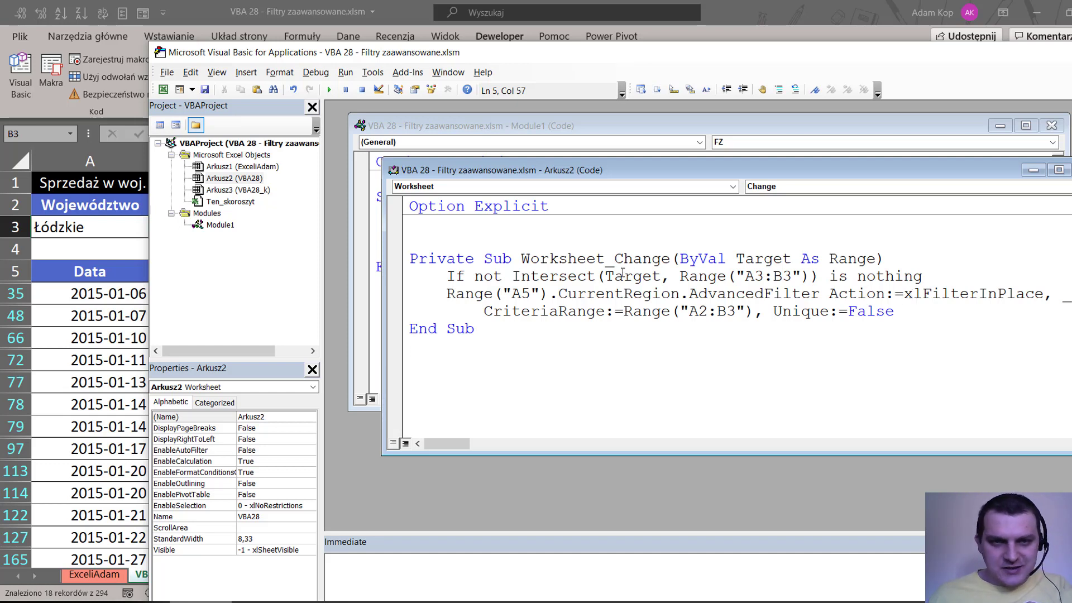
pyautogui.moveTo(513, 277); pyautogui.dragTo(820, 276)
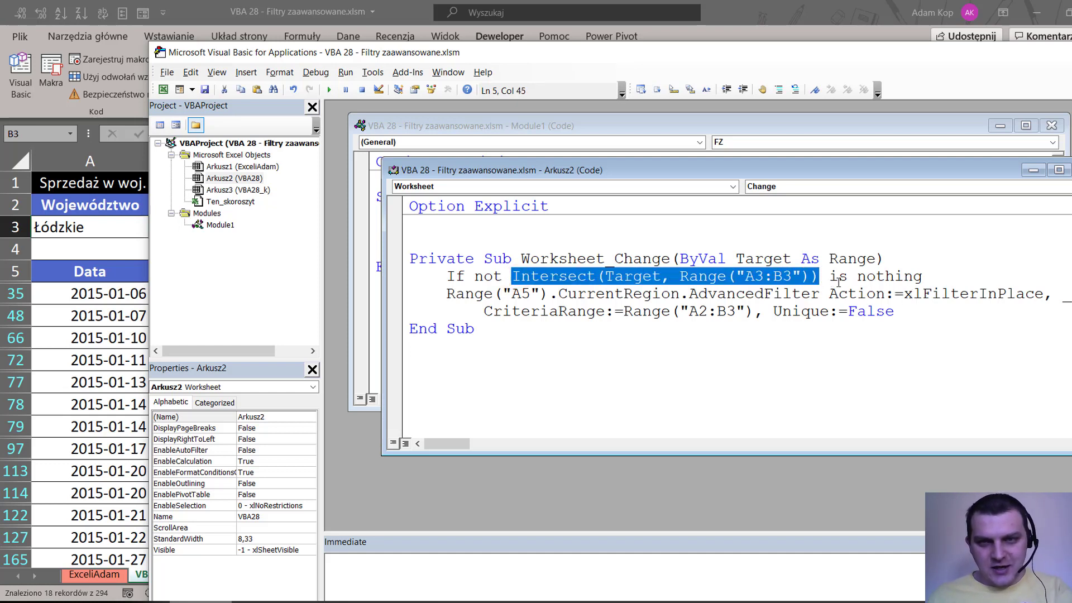
pyautogui.moveTo(923, 276); pyautogui.dragTo(513, 276)
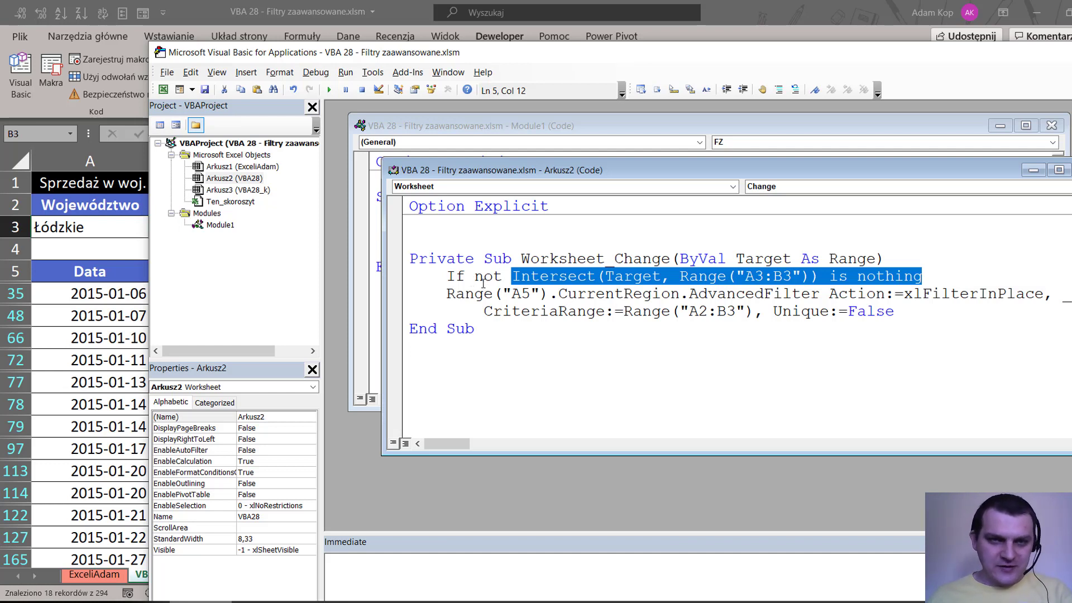
pyautogui.moveTo(475, 277); pyautogui.dragTo(924, 275)
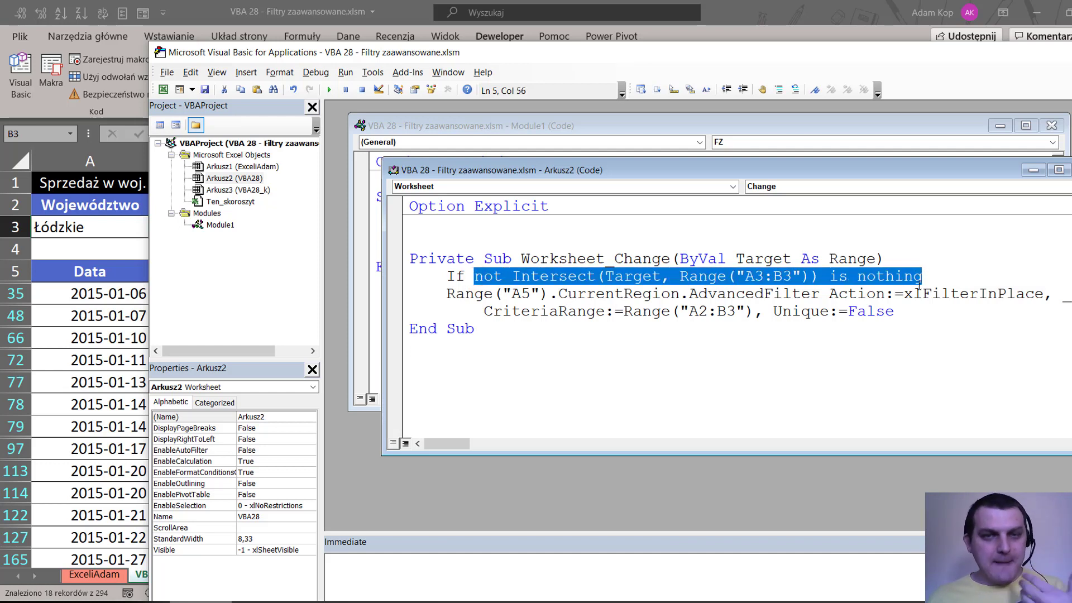
# Add Then to the If line and indent the AdvancedFilter call and its continuation line
pyautogui.click(934, 276)
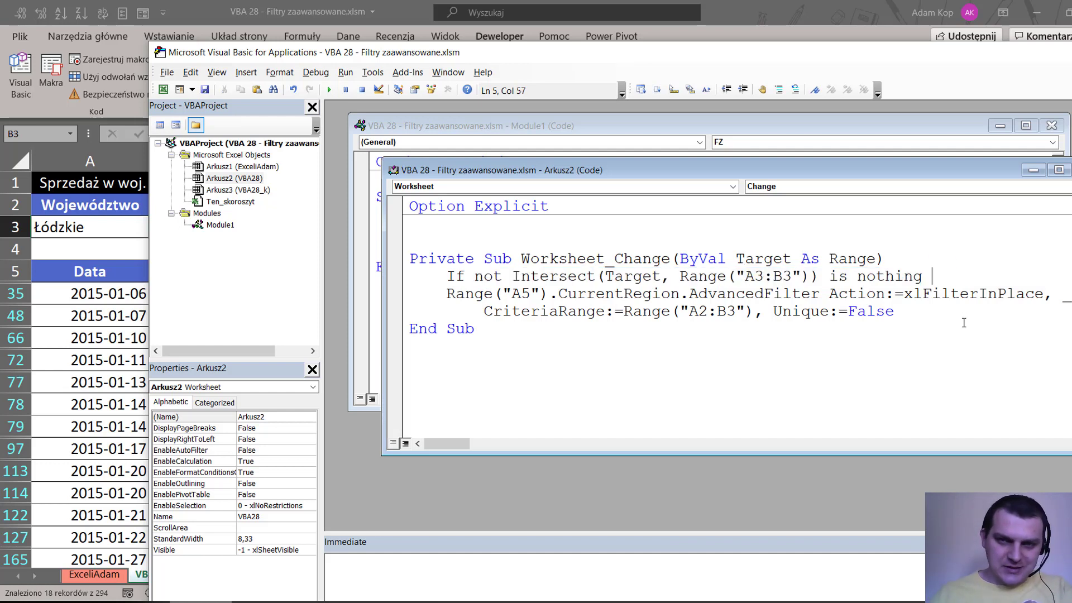
pyautogui.write('T')
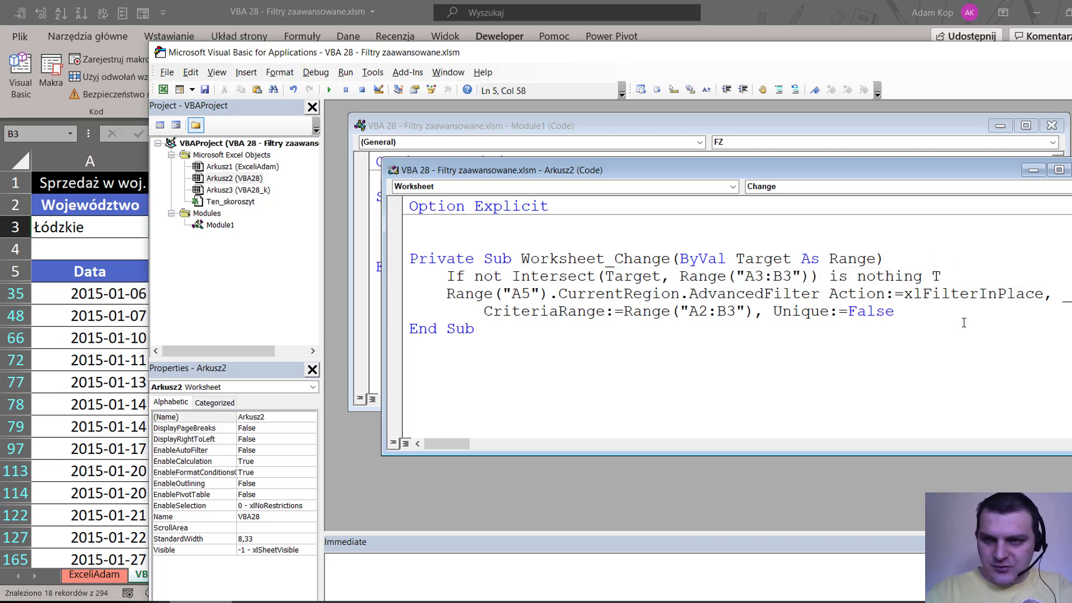
pyautogui.write('hen')
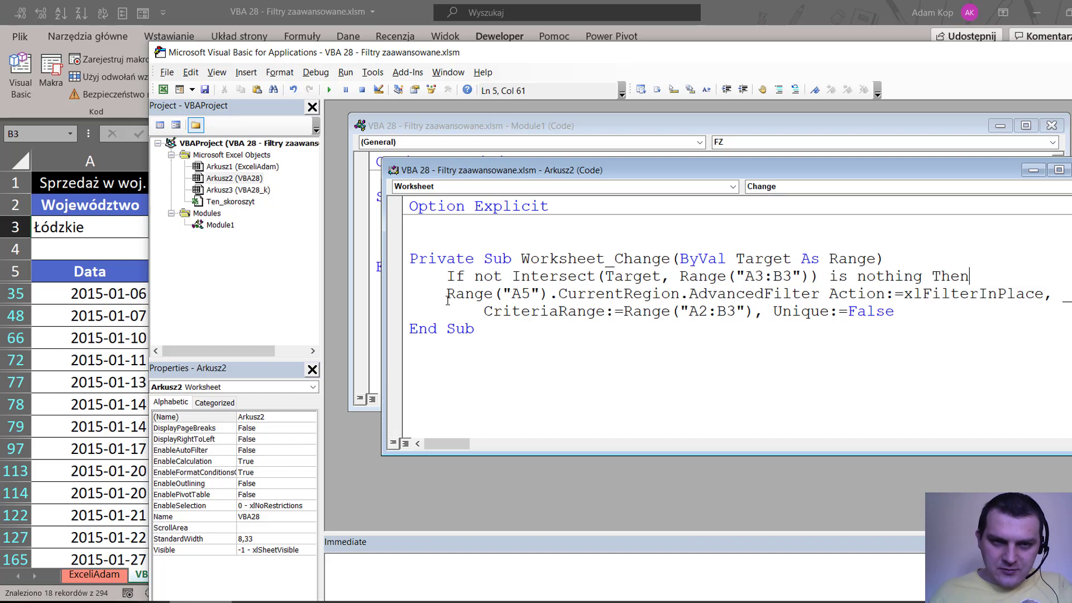
pyautogui.click(444, 294)
pyautogui.press('Tab')
pyautogui.click(480, 311)
pyautogui.press('Tab')
# Close the block with End If after the Unique:=False line and save the workbook
pyautogui.click(964, 311)
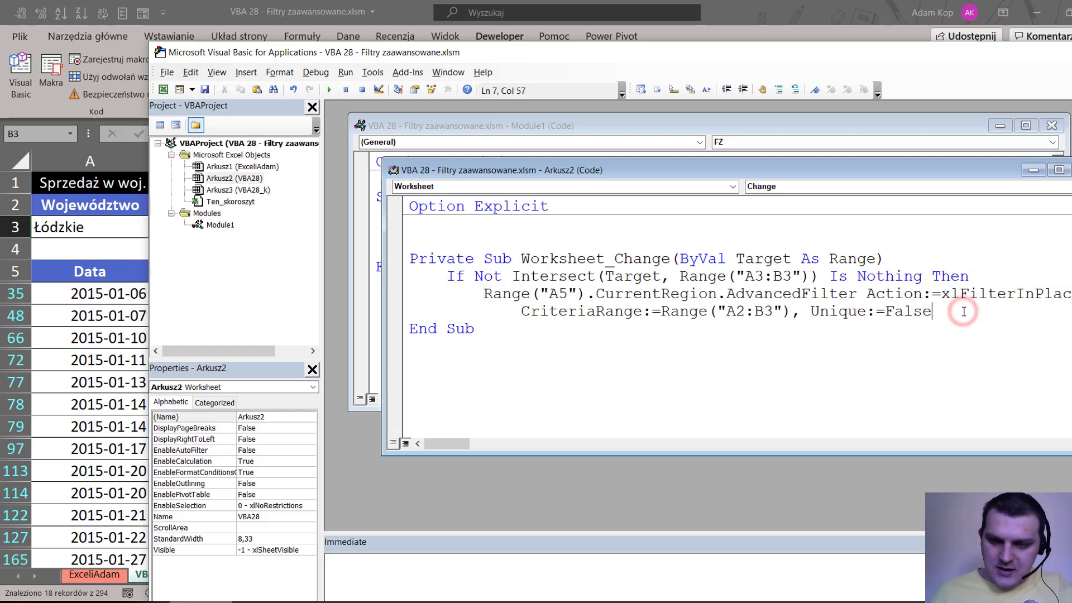
pyautogui.press('Return')
pyautogui.press('BackSpace')
pyautogui.press('BackSpace')
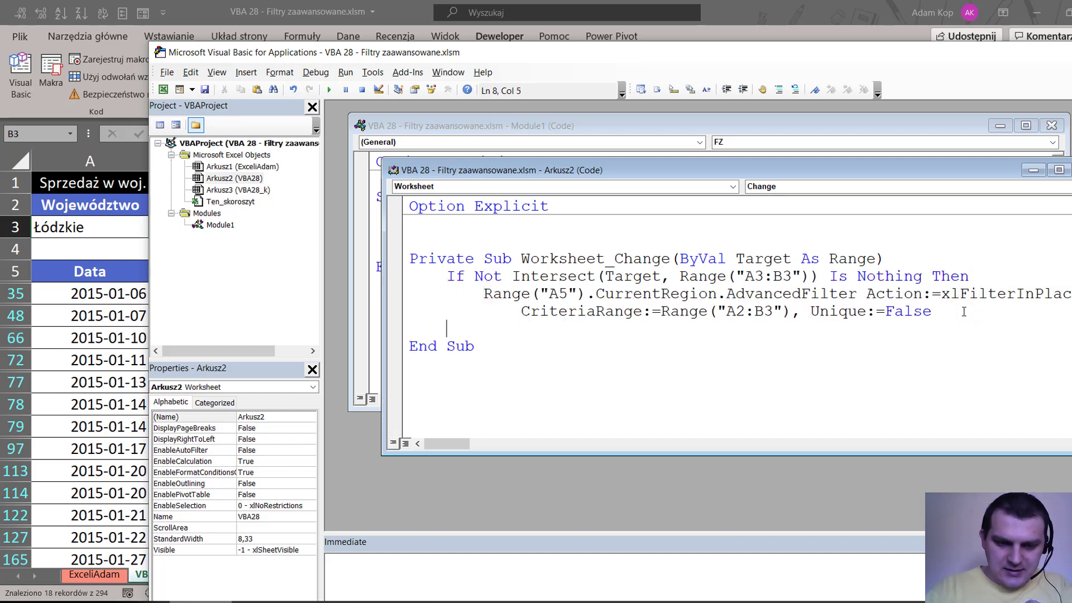
pyautogui.write('End if')
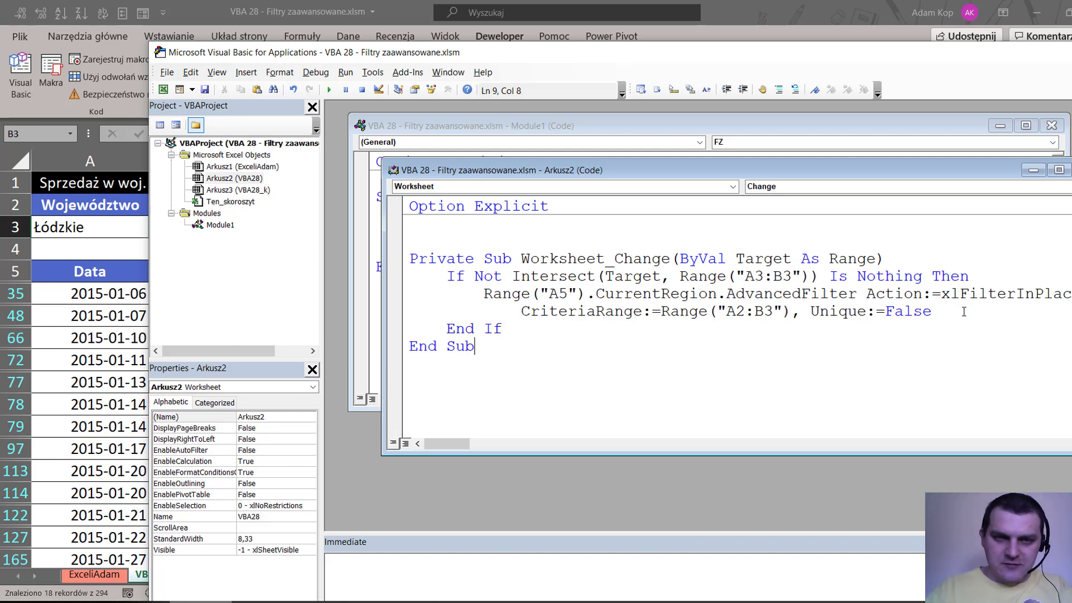
pyautogui.press('Up')
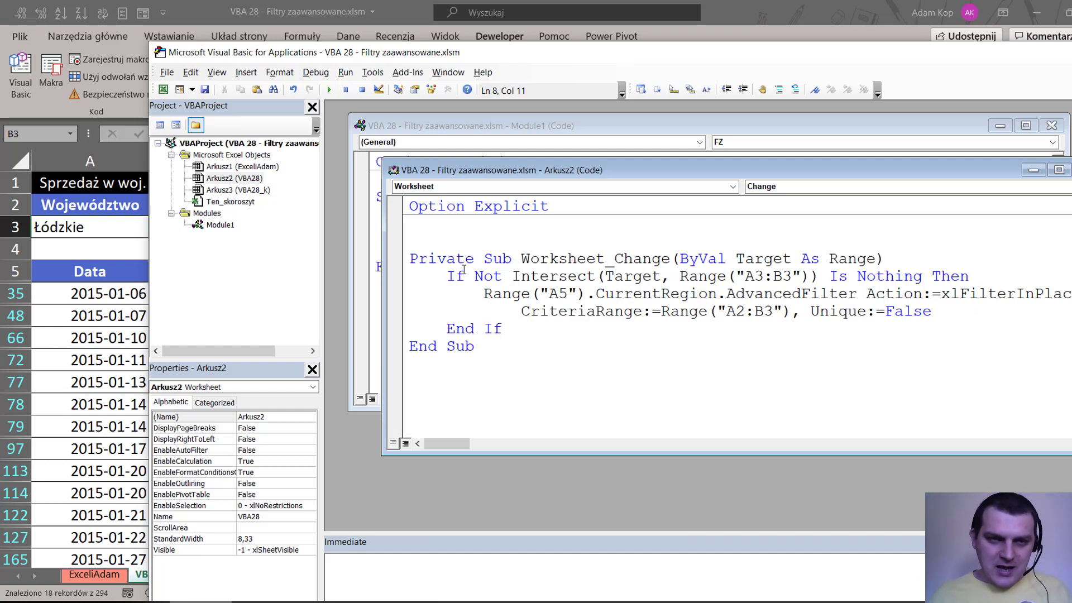
pyautogui.moveTo(382, 281); pyautogui.dragTo(349, 280)
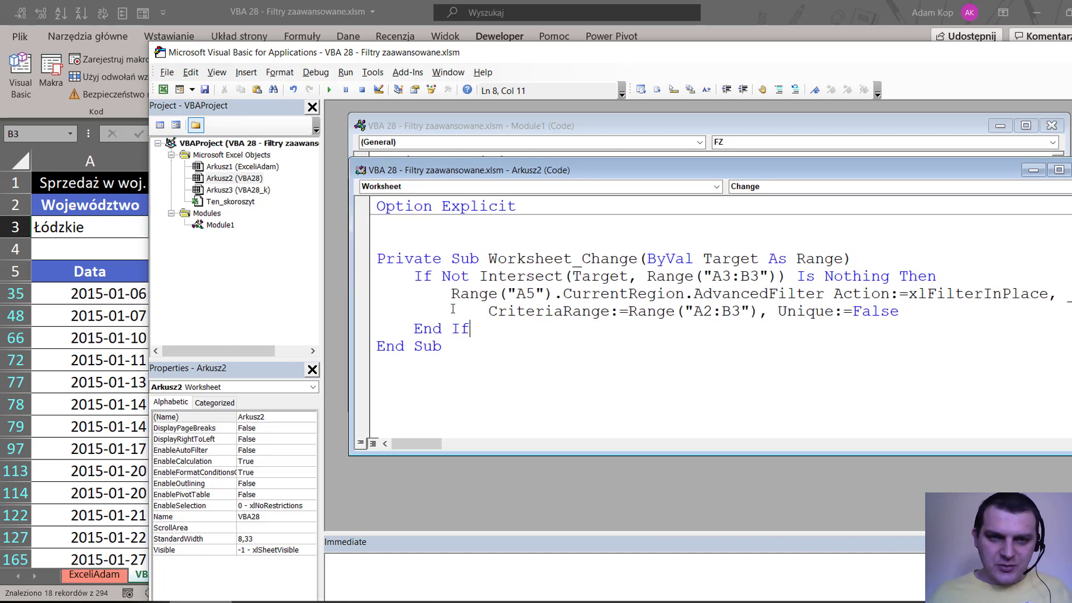
pyautogui.press('Up')
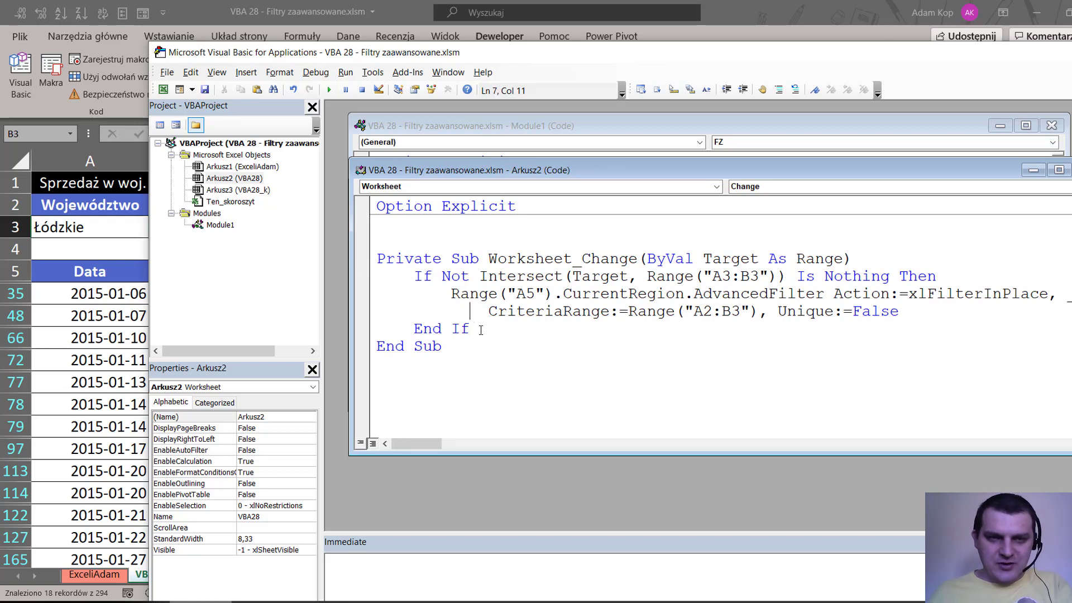
pyautogui.hotkey('ctrl', 's')
# On VBA28, pick Mazowieckie in A3's dropdown and Maria in B3's dropdown
pyautogui.click(75, 272)
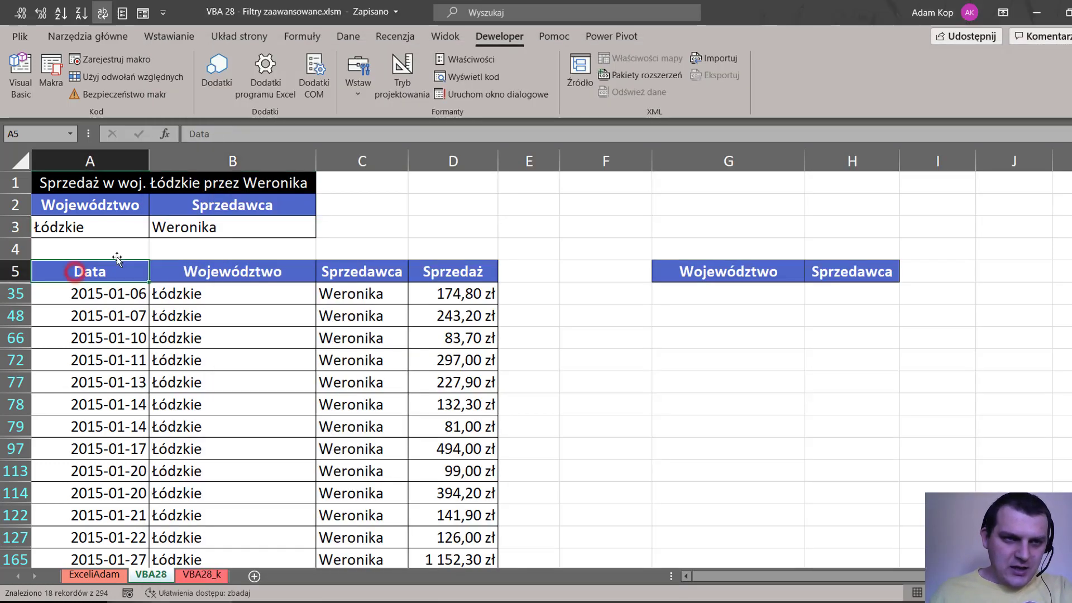
pyautogui.click(112, 227)
pyautogui.click(156, 230)
pyautogui.click(124, 262)
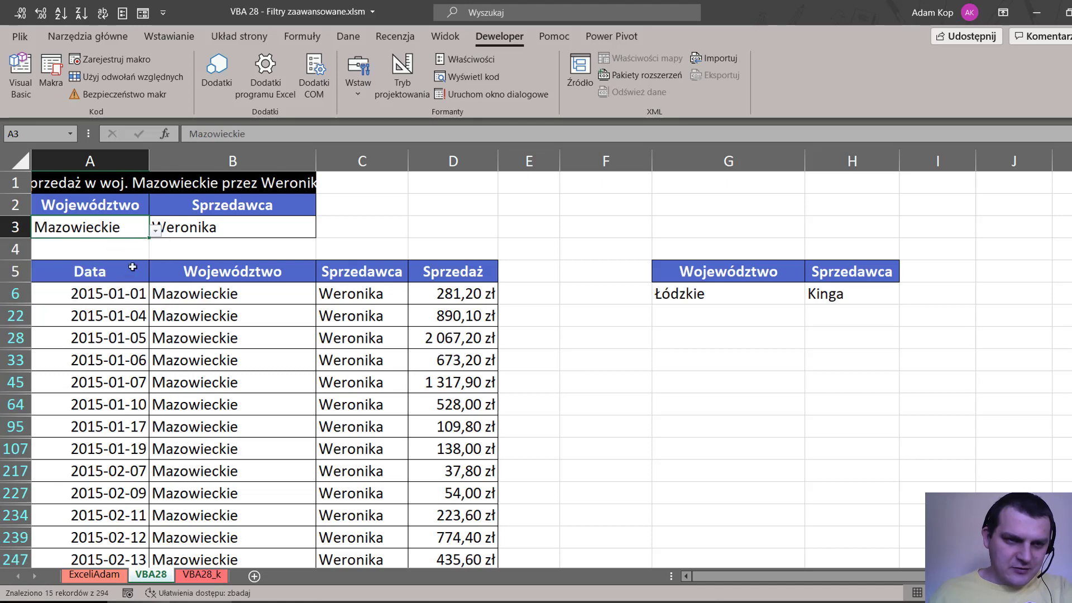
pyautogui.click(271, 223)
pyautogui.click(323, 231)
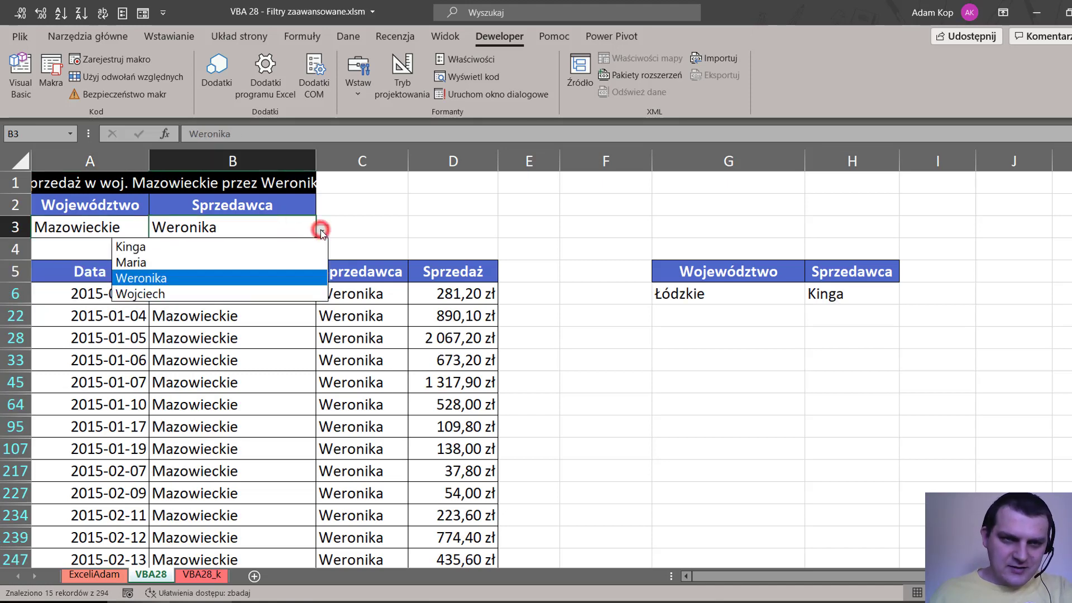
pyautogui.click(232, 258)
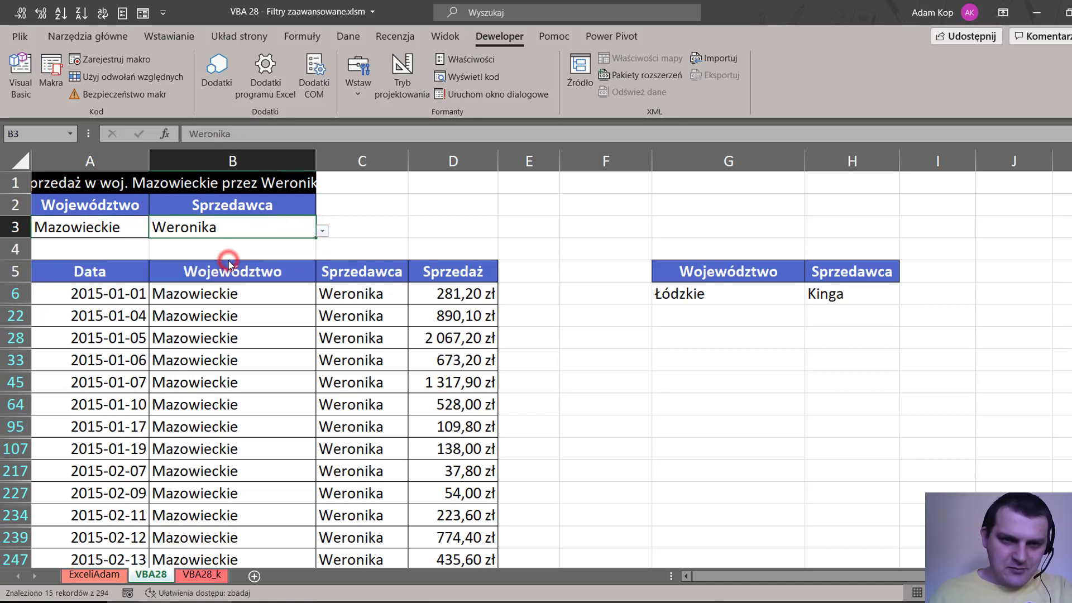
# Clear the seller in B3 so all 76 Mazowieckie rows are shown
pyautogui.click(260, 226)
pyautogui.press('Delete')
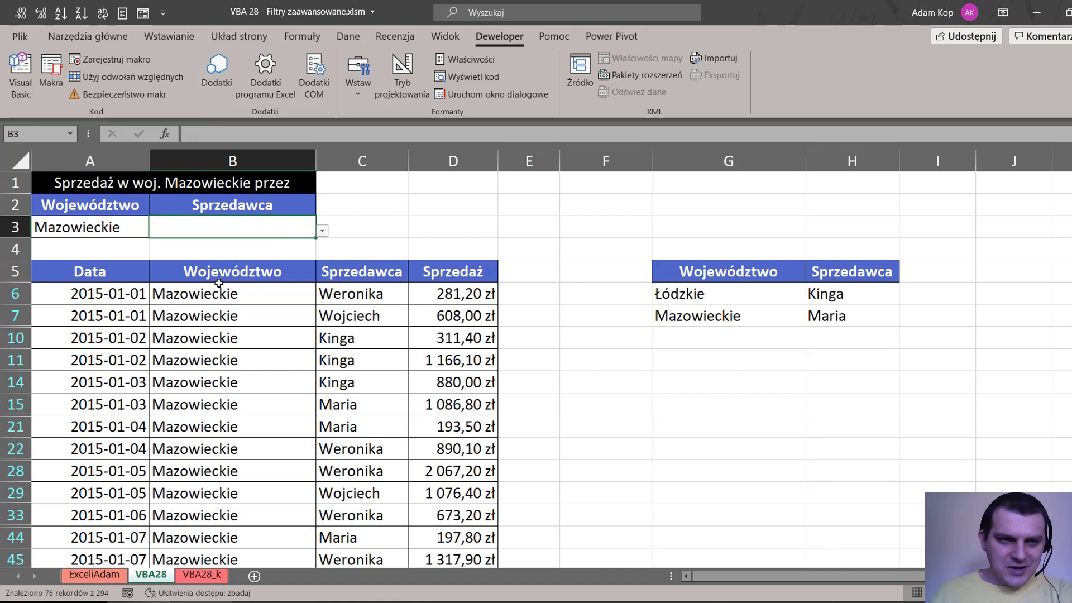
pyautogui.click(365, 425)
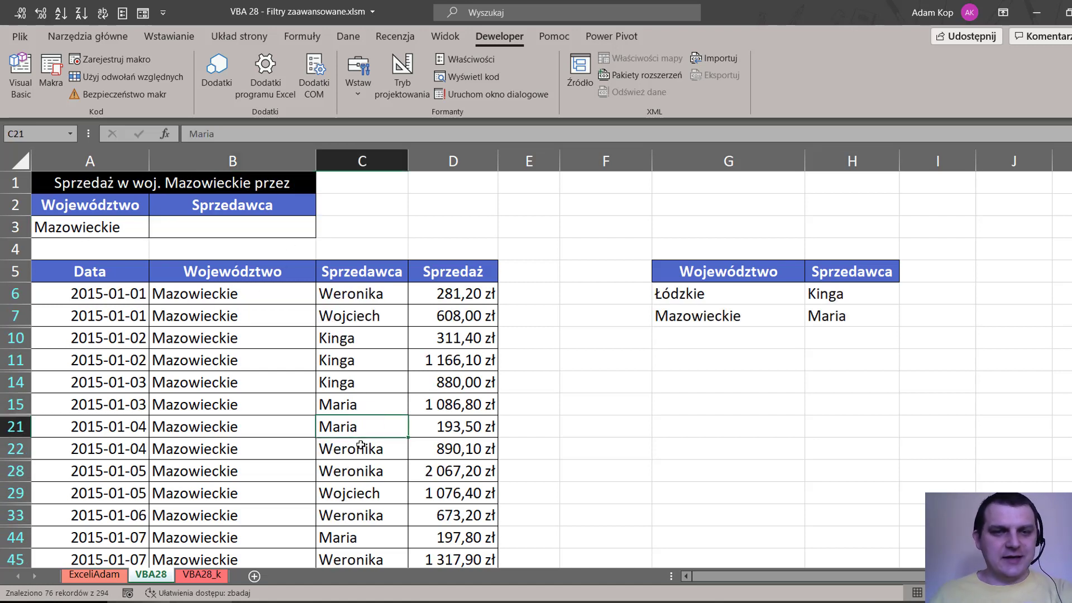